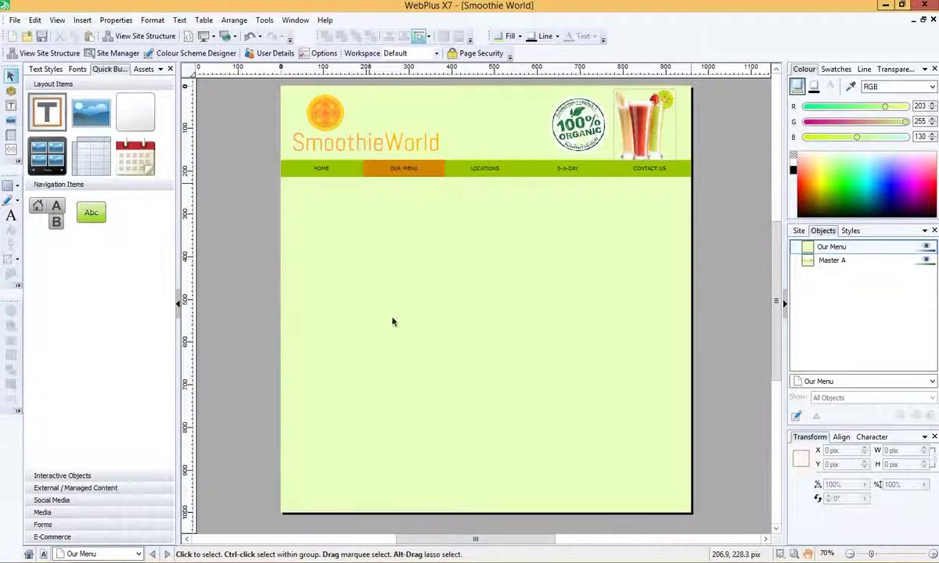
# Step: Visit the Home, Locations and 5-a-day pages in turn, then return to Our Menu
pyautogui.click(139, 556)
pyautogui.click(85, 483)
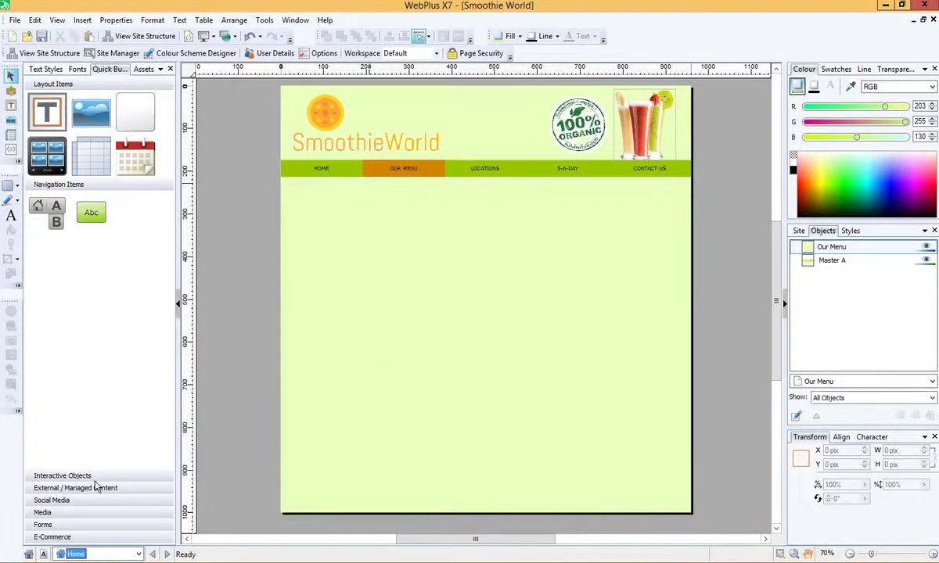
pyautogui.click(139, 555)
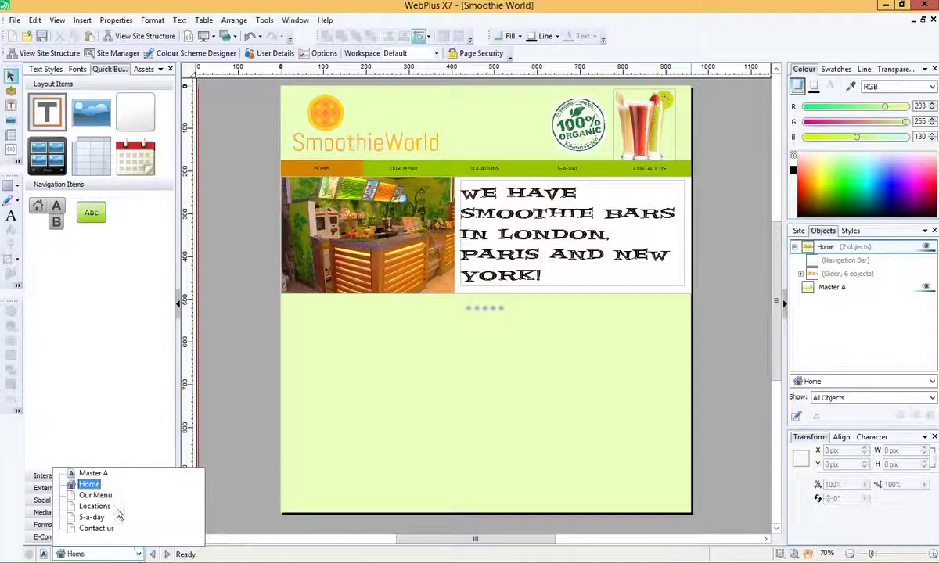
pyautogui.click(108, 507)
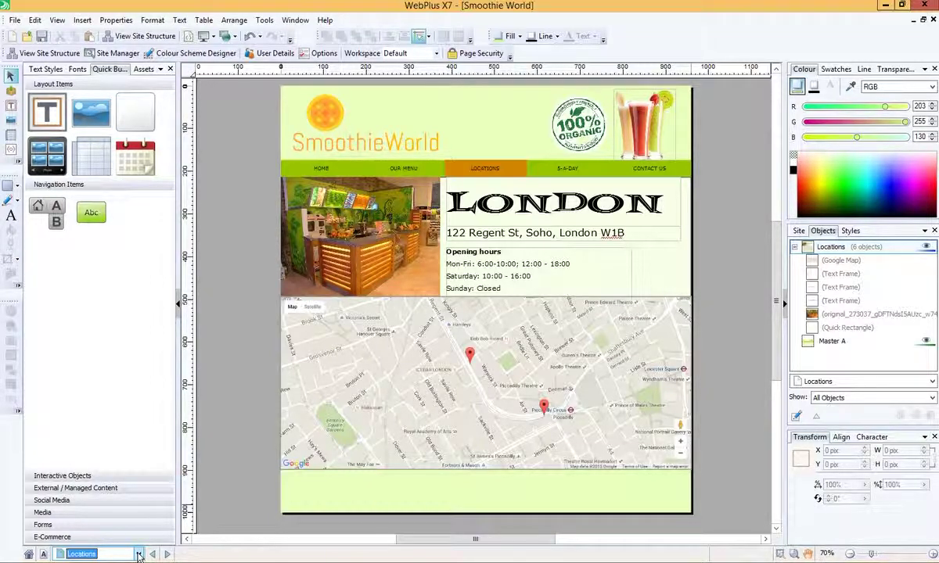
pyautogui.click(137, 555)
pyautogui.click(102, 520)
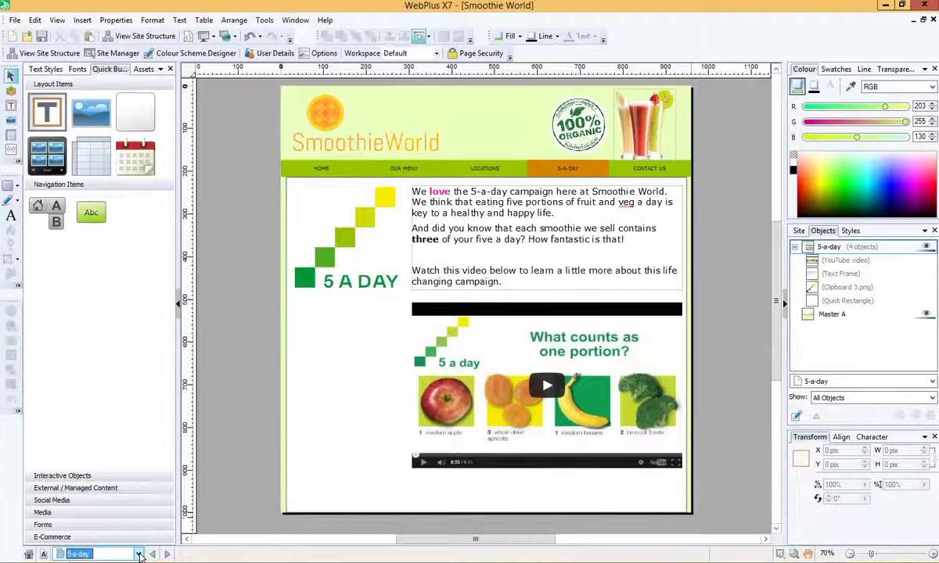
pyautogui.click(139, 554)
pyautogui.click(107, 497)
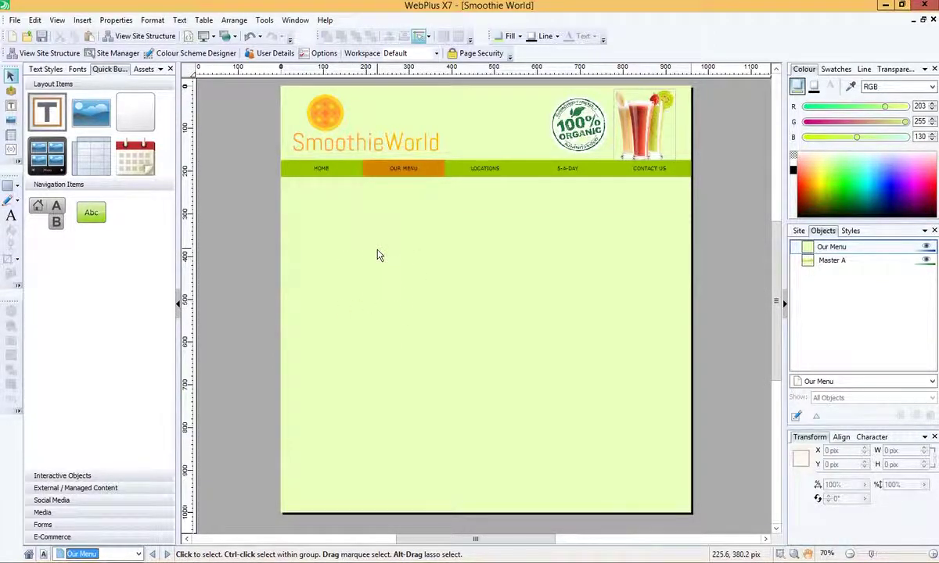
# Step: Draw a tall Quick Rectangle down the left side of the Our Menu page
pyautogui.click(17, 187)
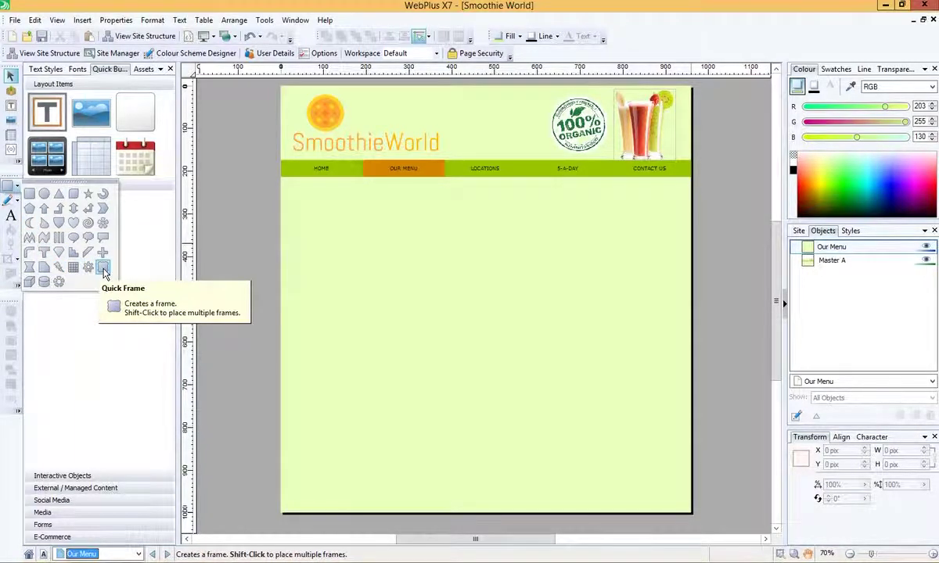
pyautogui.click(29, 194)
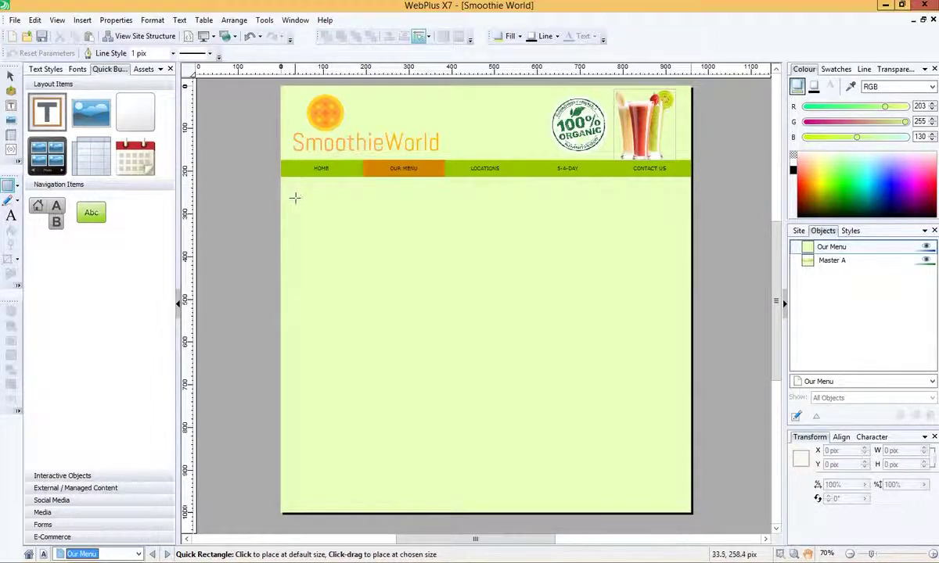
pyautogui.click(296, 189)
pyautogui.moveTo(295, 188); pyautogui.dragTo(475, 493)
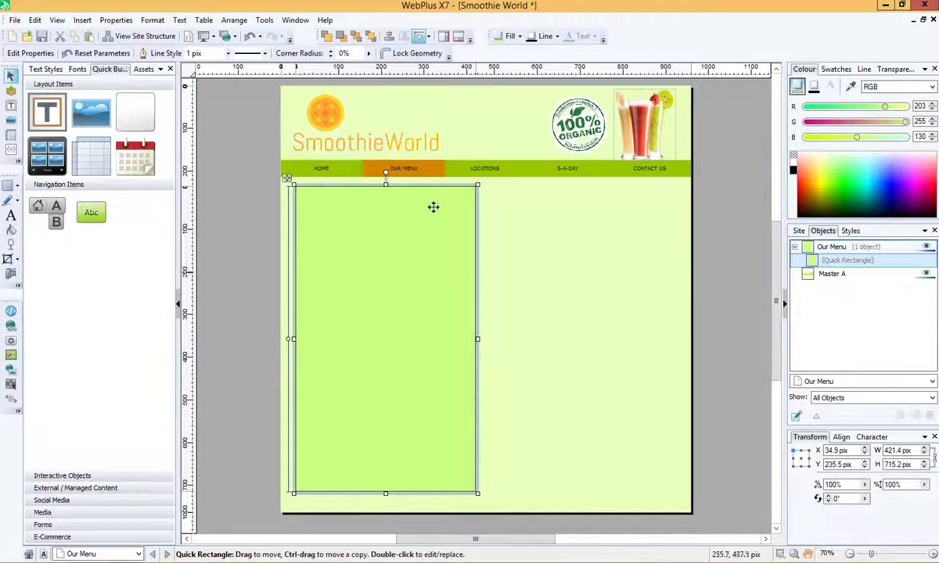
# Step: Round the rectangle's corners with a 10% corner radius
pyautogui.click(505, 253)
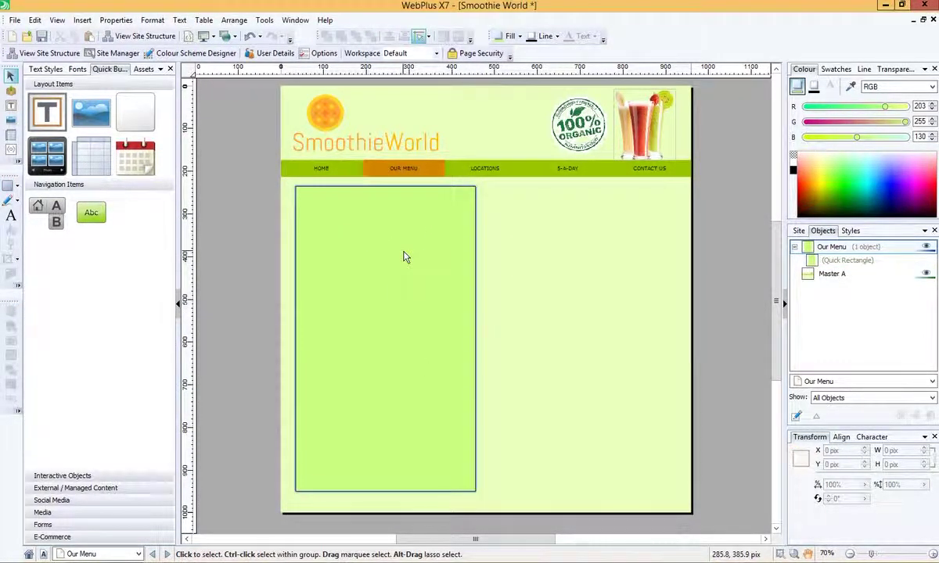
pyautogui.click(404, 254)
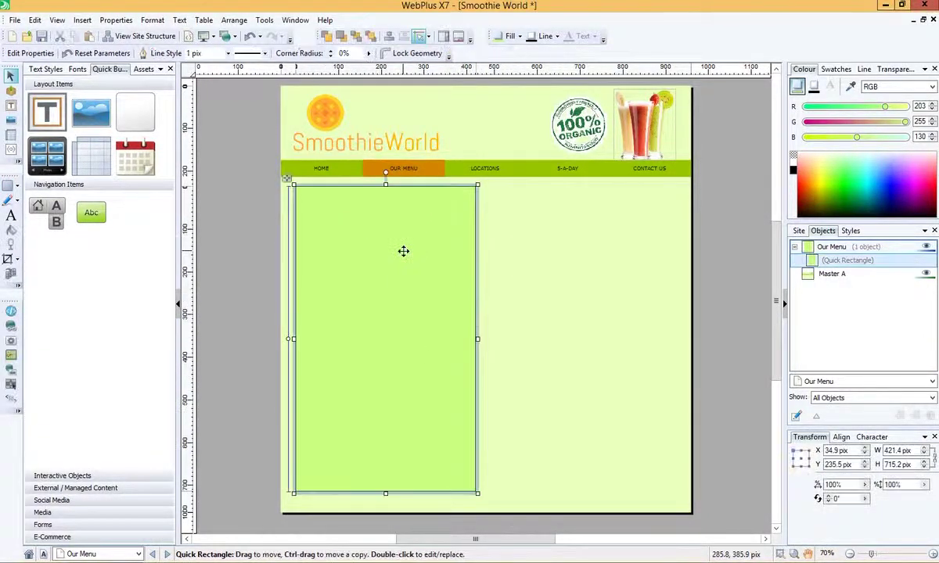
pyautogui.click(369, 53)
pyautogui.moveTo(393, 71); pyautogui.dragTo(336, 68)
pyautogui.moveTo(397, 70); pyautogui.dragTo(399, 71)
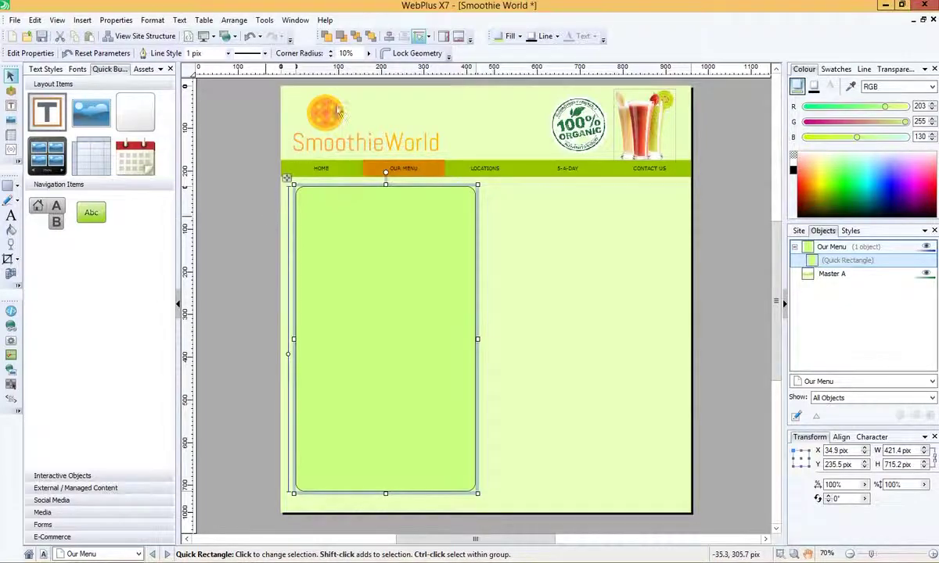
# Step: Try the rectangle with no outline, then with a thick 10 pix border
pyautogui.click(231, 203)
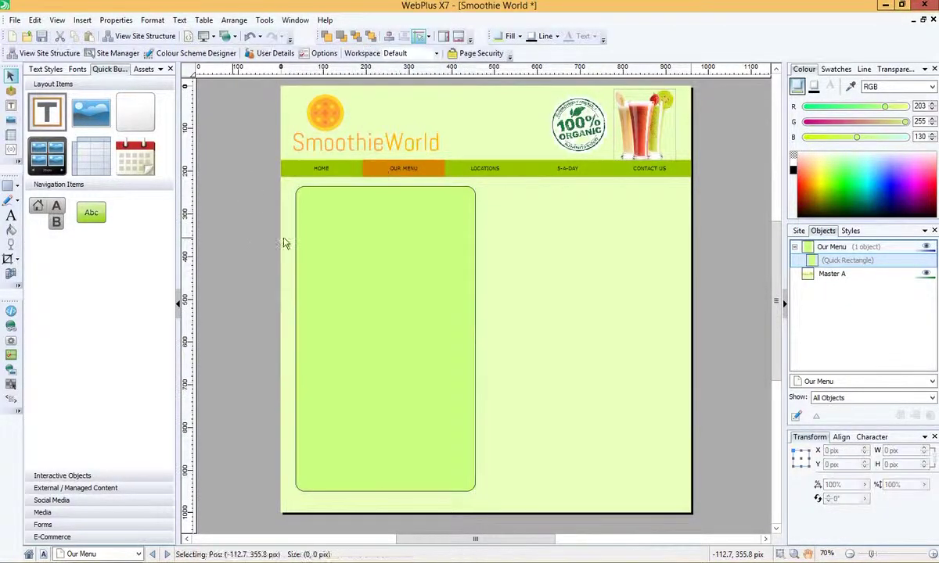
pyautogui.click(353, 240)
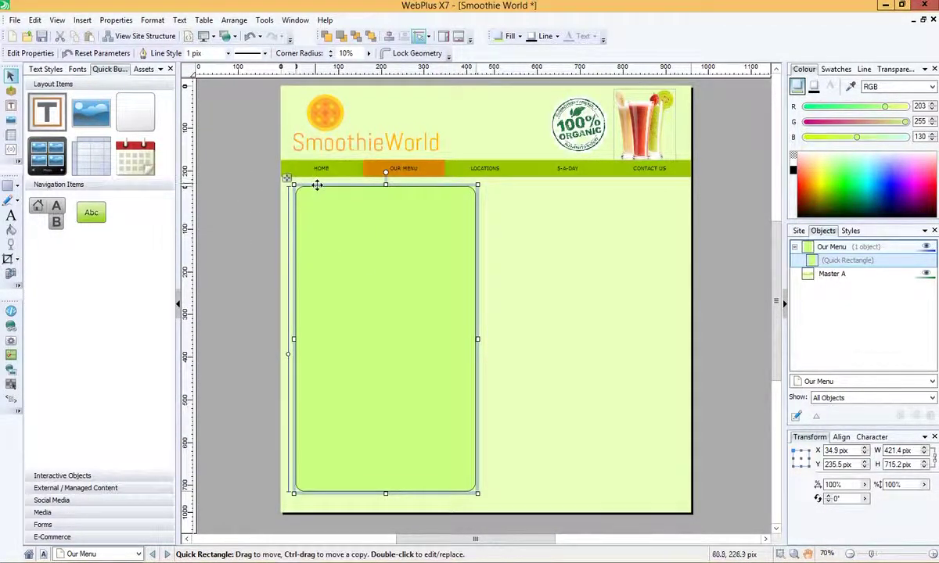
pyautogui.click(227, 53)
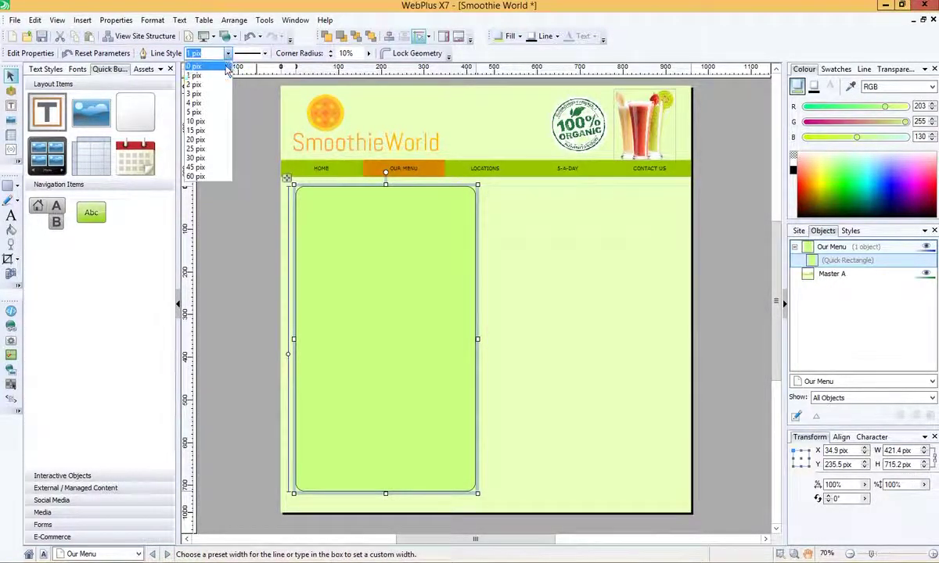
pyautogui.click(198, 64)
pyautogui.click(234, 204)
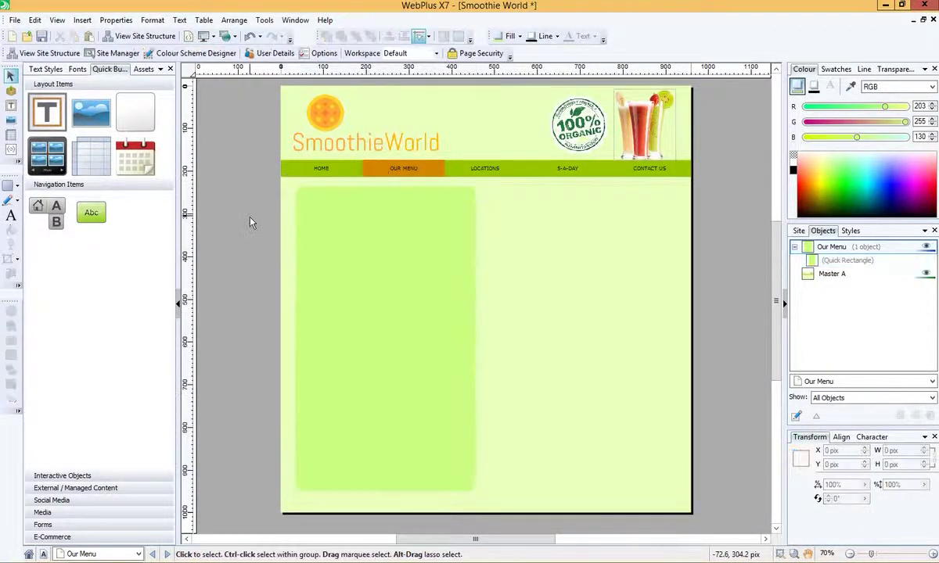
pyautogui.click(405, 248)
pyautogui.click(227, 53)
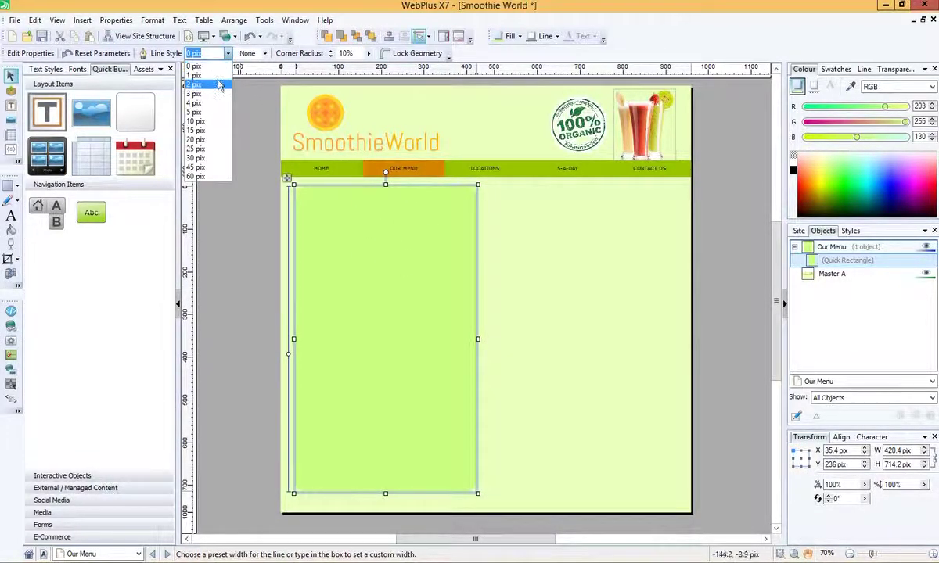
pyautogui.click(220, 128)
# Step: Thin the rectangle's border to 3 pix and colour it orange
pyautogui.click(237, 182)
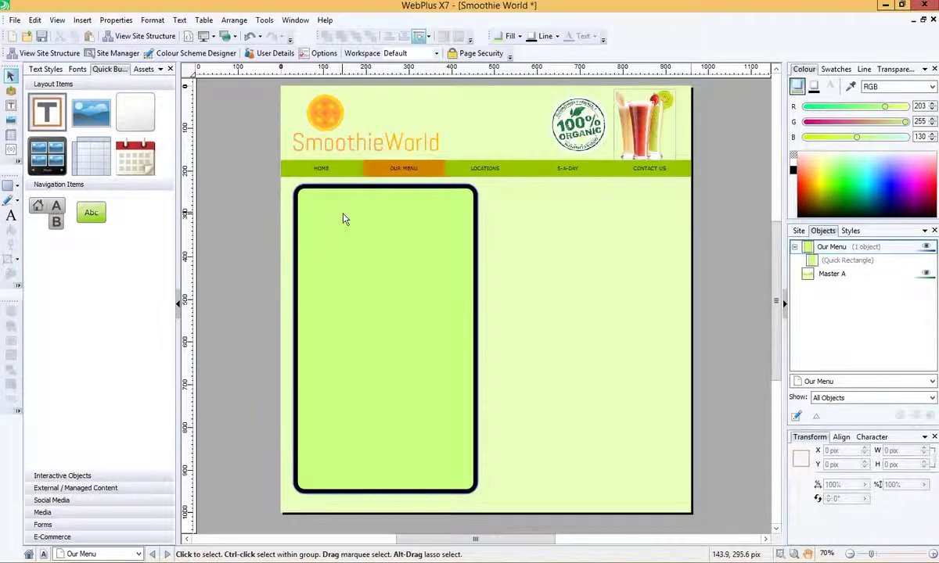
pyautogui.click(343, 216)
pyautogui.click(227, 53)
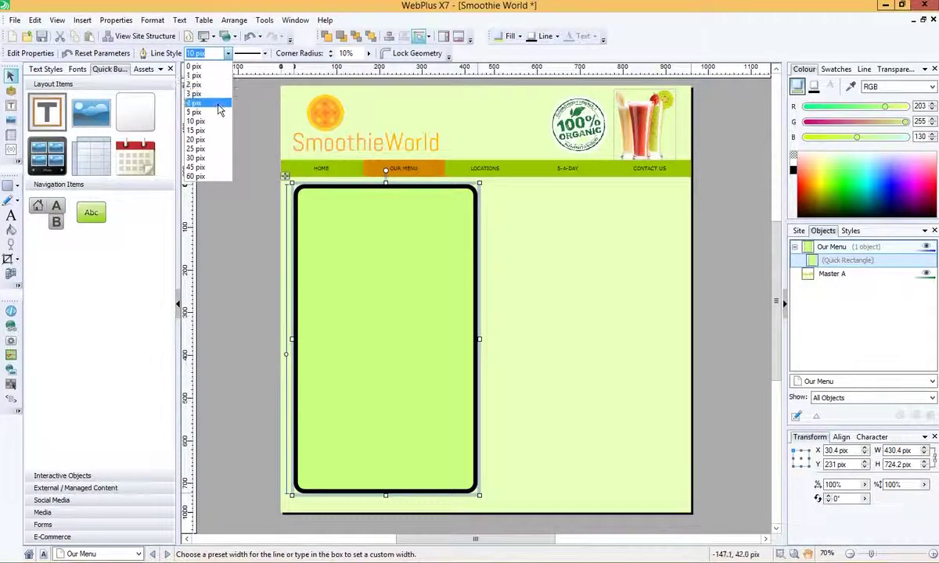
pyautogui.click(220, 95)
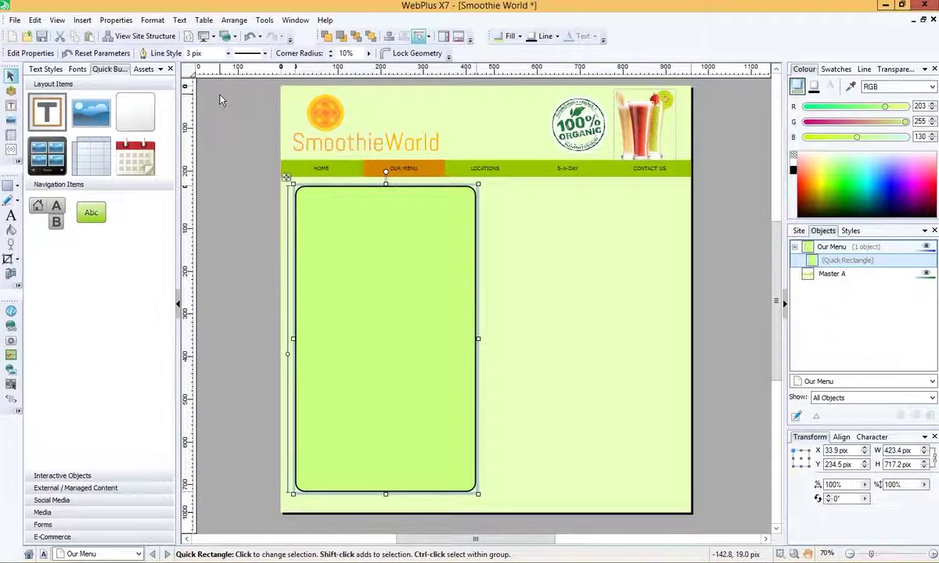
pyautogui.click(557, 39)
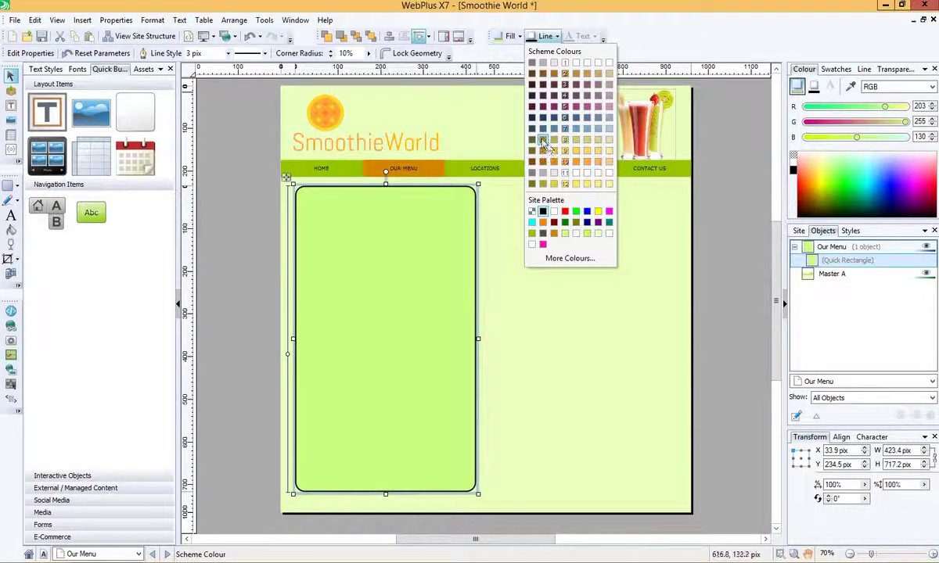
pyautogui.click(553, 165)
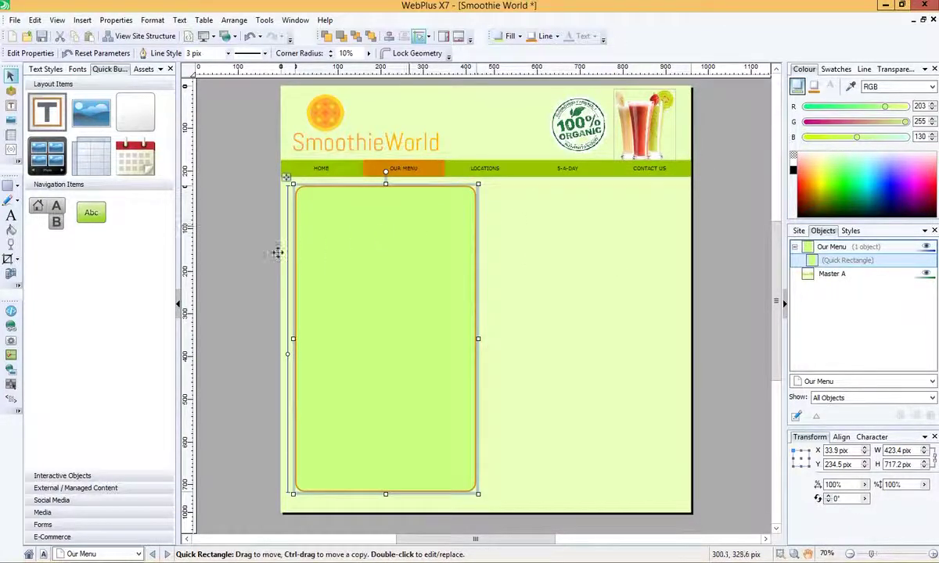
pyautogui.click(245, 262)
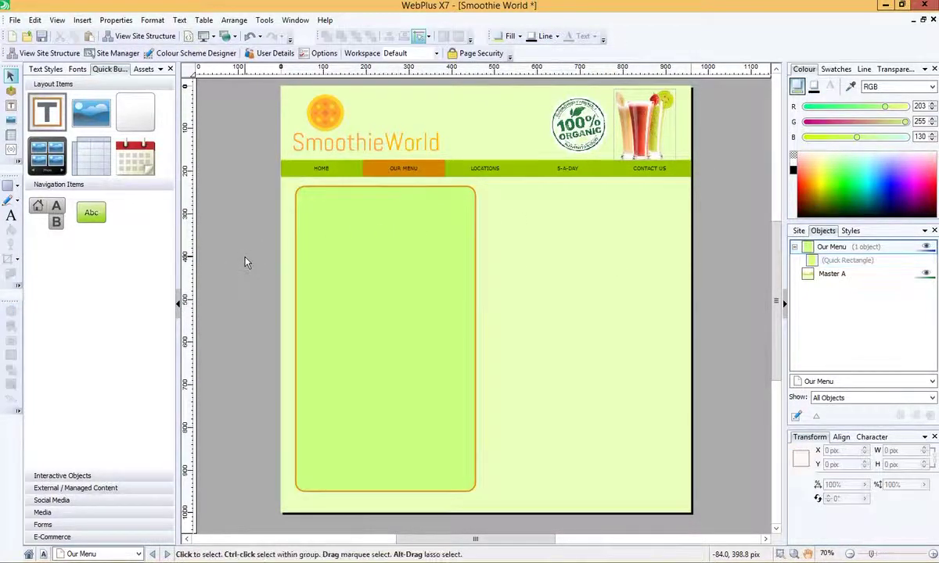
# Step: Fill the rounded rectangle with a light purple from the colour picker
pyautogui.click(411, 255)
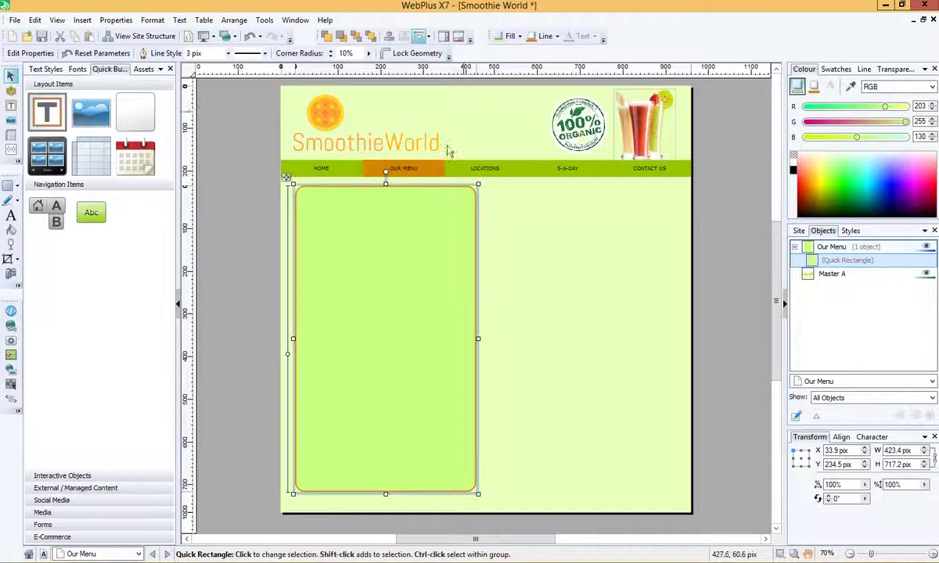
pyautogui.click(520, 37)
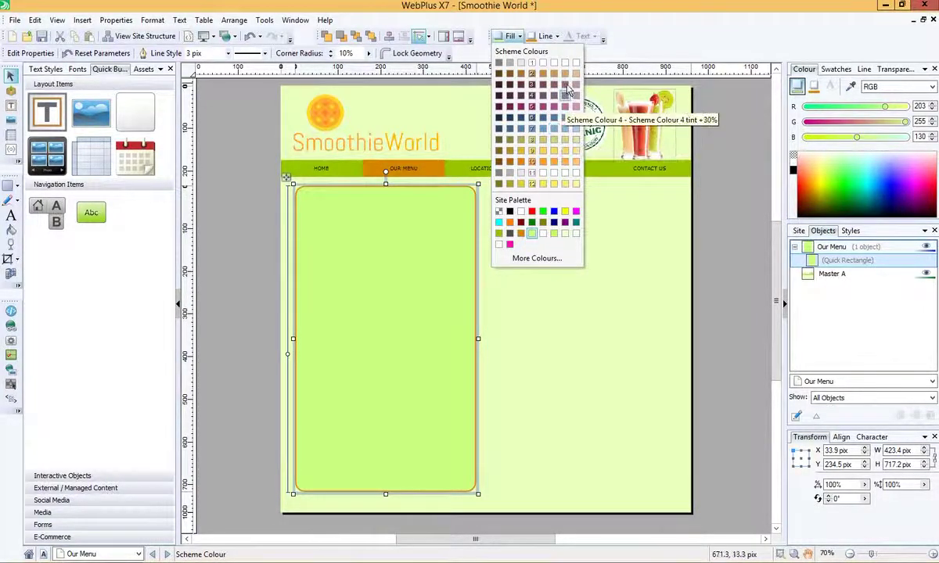
pyautogui.click(538, 260)
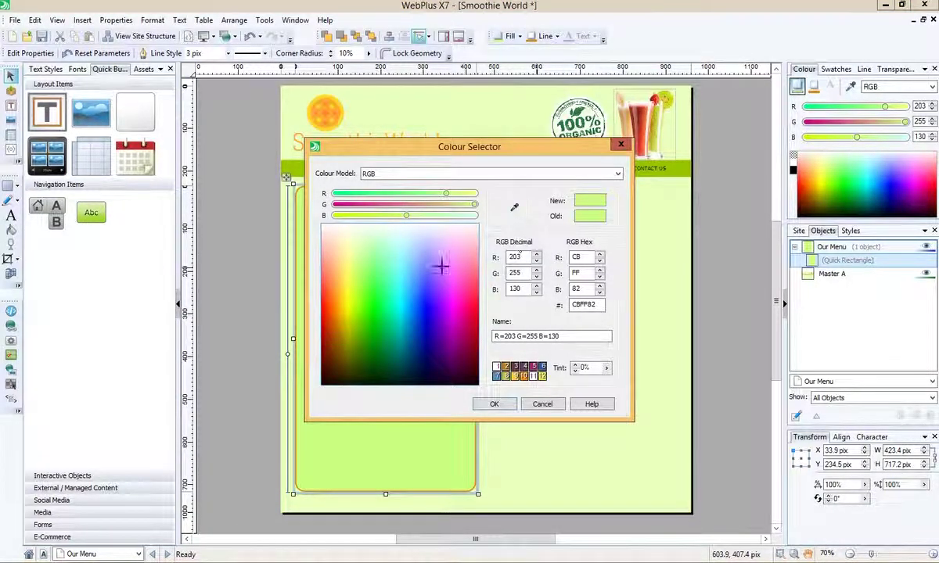
pyautogui.click(442, 237)
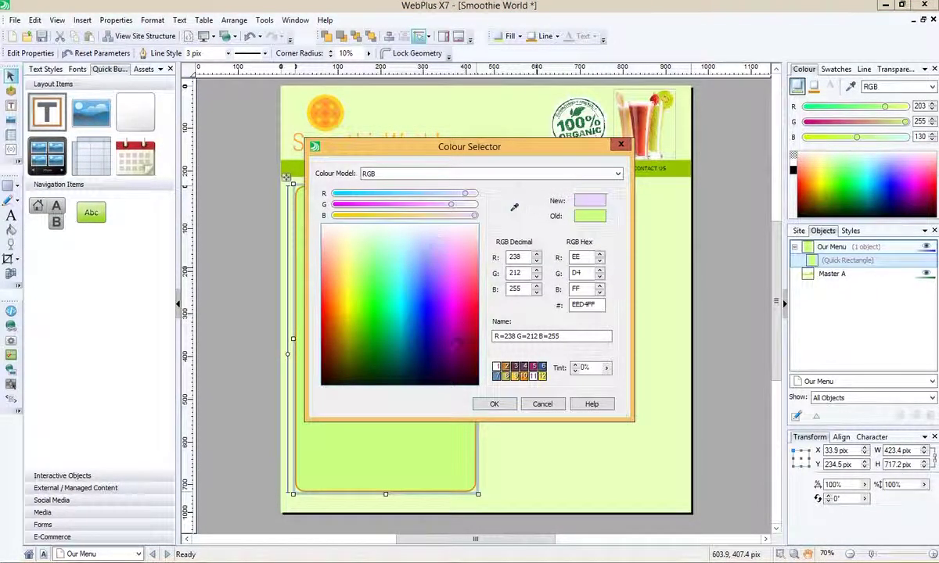
pyautogui.click(493, 403)
pyautogui.click(532, 393)
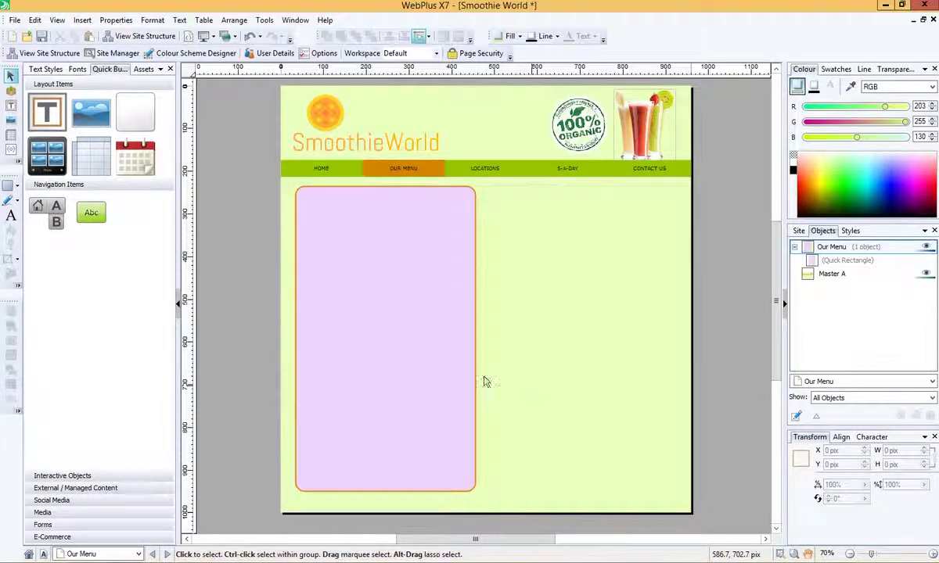
# Step: Undo the purple fill via Edit > Undo Object Fill, restoring the green panel
pyautogui.click(400, 358)
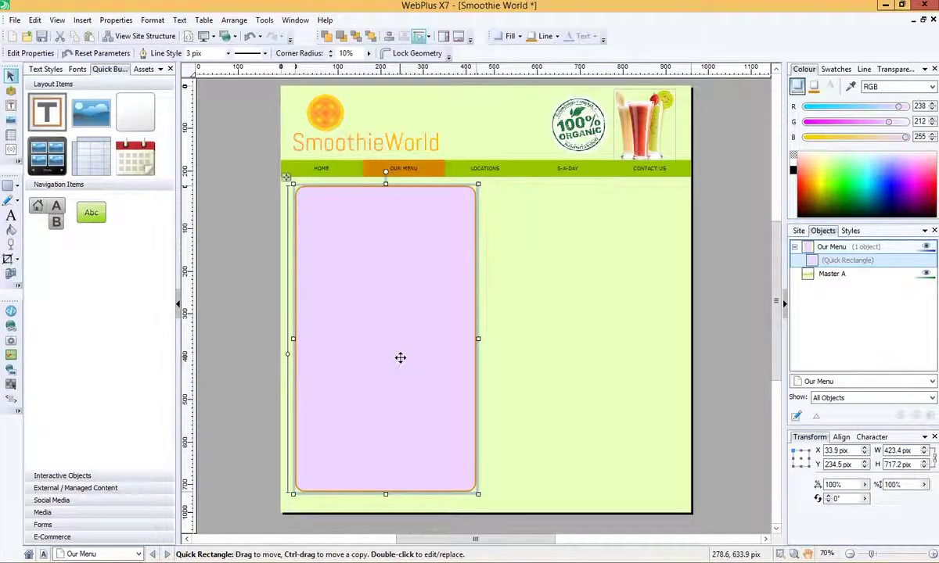
pyautogui.click(35, 19)
pyautogui.click(35, 32)
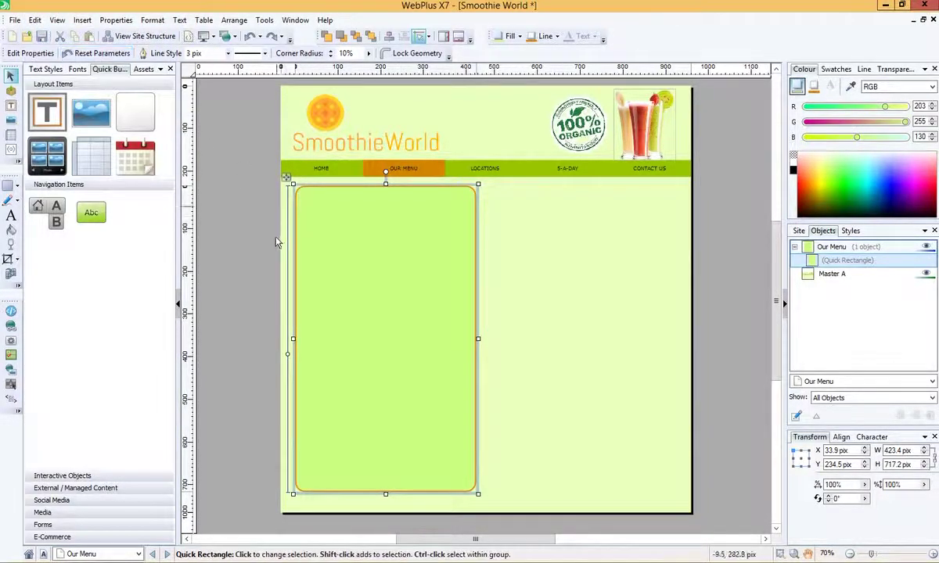
pyautogui.click(260, 251)
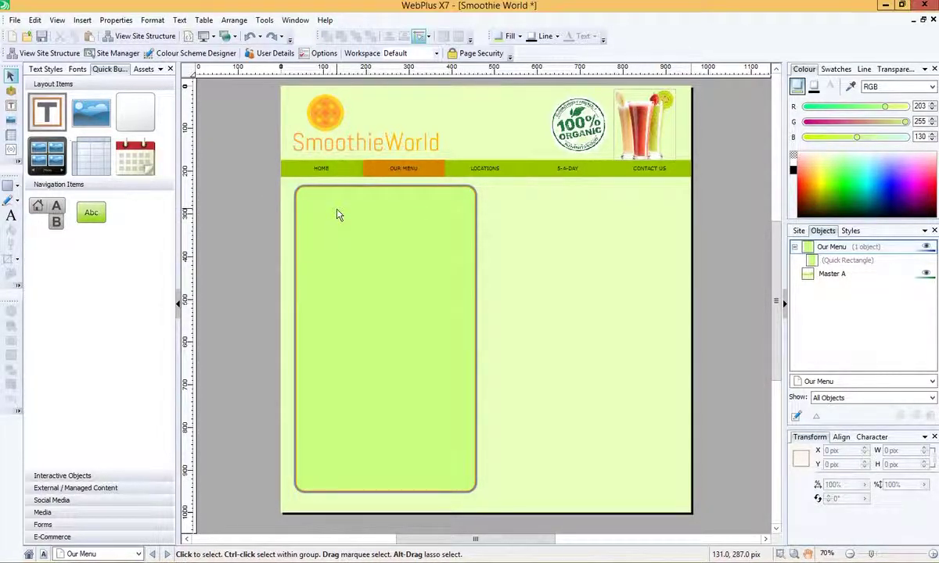
# Step: Add a text frame across the panel's top containing 'Smoothies!'
pyautogui.click(11, 108)
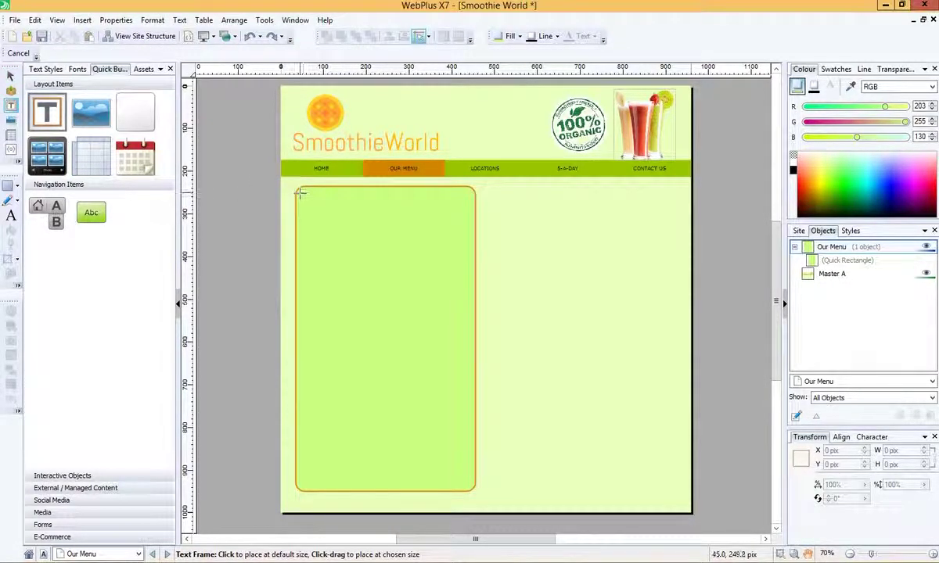
pyautogui.moveTo(300, 194); pyautogui.dragTo(470, 233)
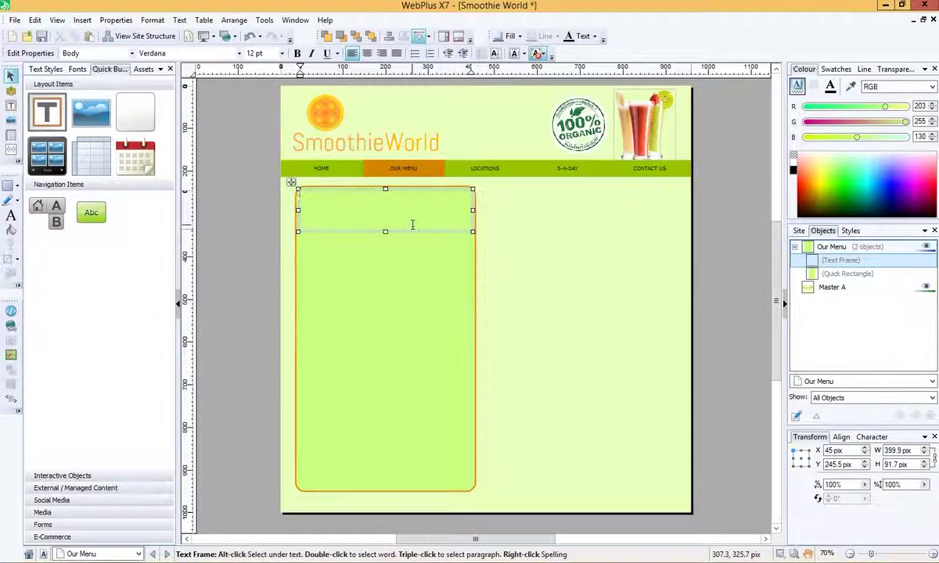
pyautogui.write('Smoothies')
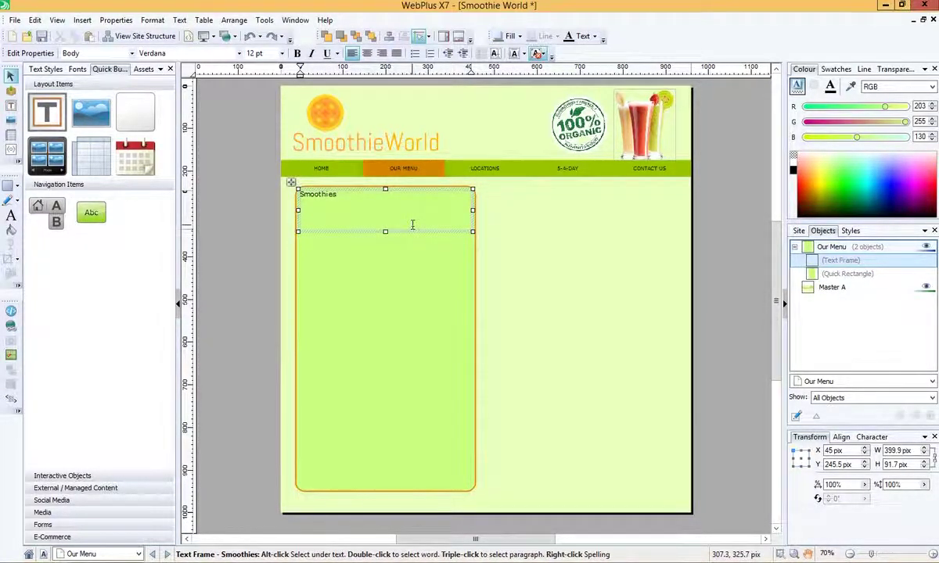
pyautogui.write('±')
pyautogui.press('BackSpace')
pyautogui.write('!')
# Step: Make the Smoothies! heading centred, bold and 20 pt
pyautogui.moveTo(373, 203); pyautogui.dragTo(303, 196)
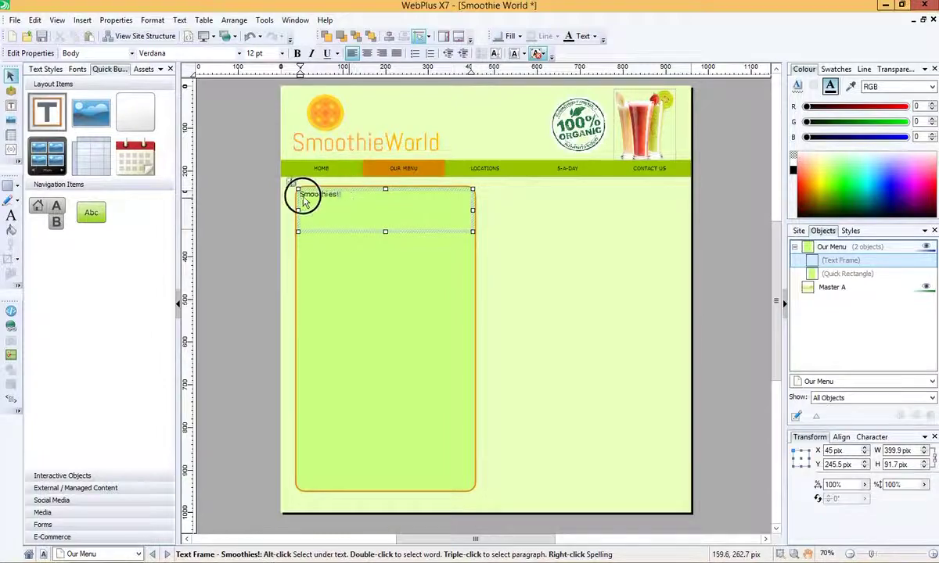
pyautogui.click(366, 54)
pyautogui.click(296, 53)
pyautogui.click(280, 53)
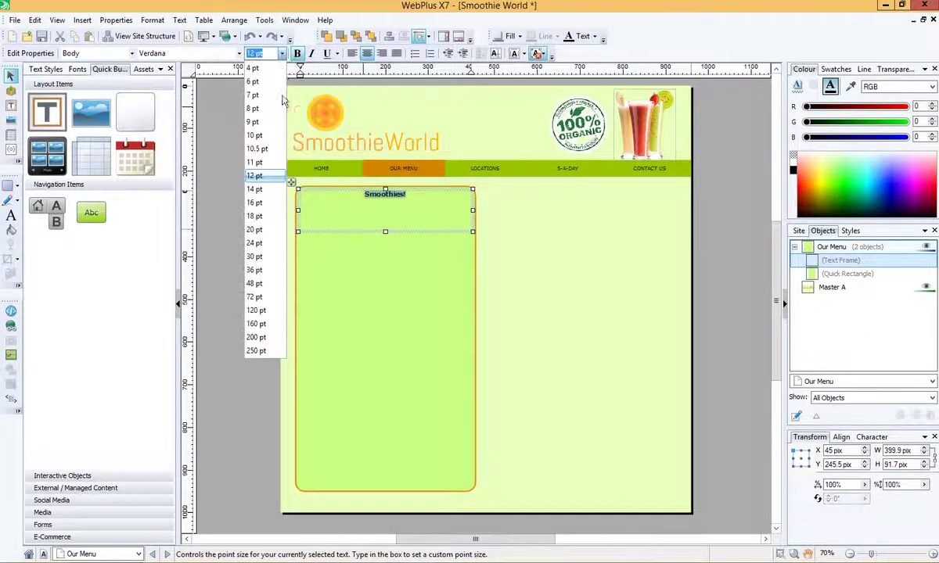
pyautogui.click(262, 230)
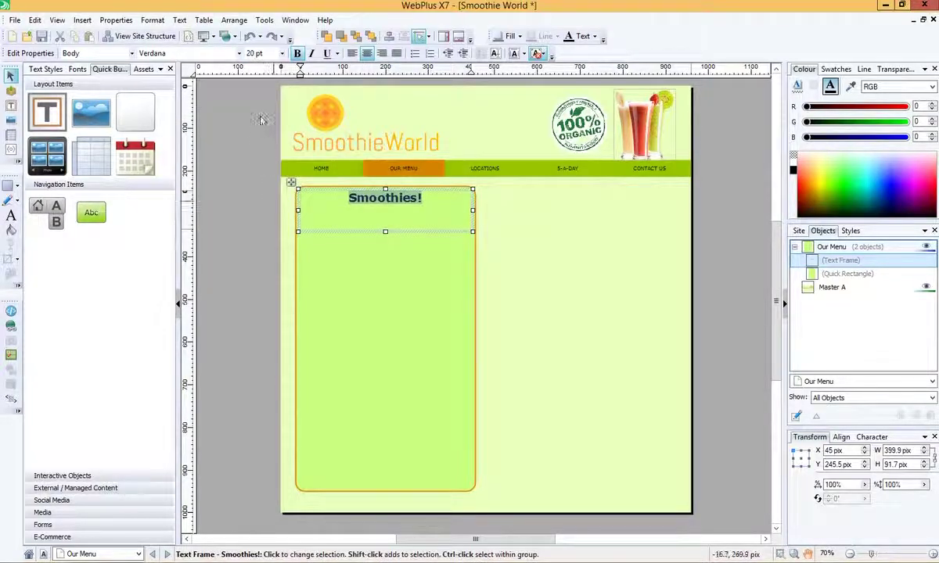
# Step: Change the heading font to Heather BTN at 48 pt
pyautogui.click(240, 54)
pyautogui.click(239, 54)
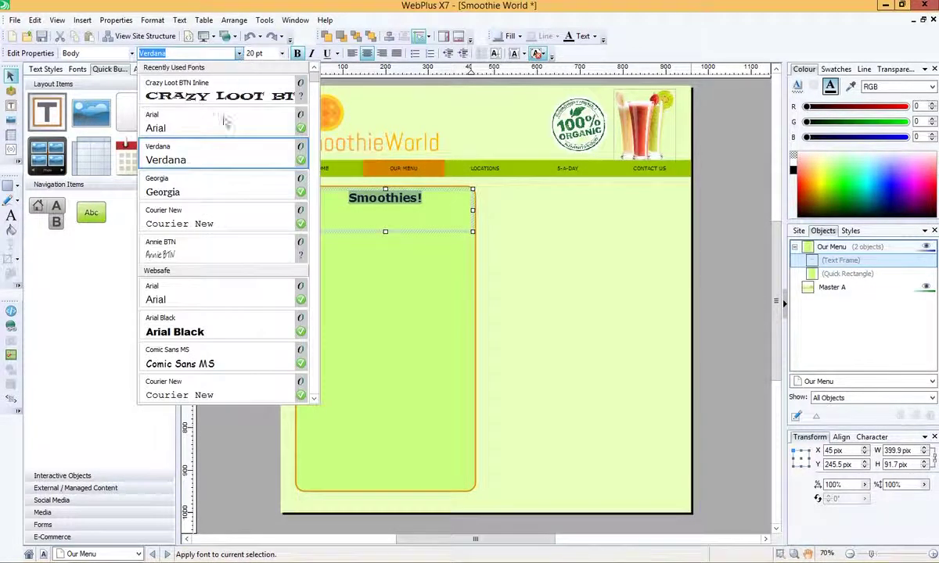
pyautogui.moveTo(309, 74); pyautogui.dragTo(313, 224)
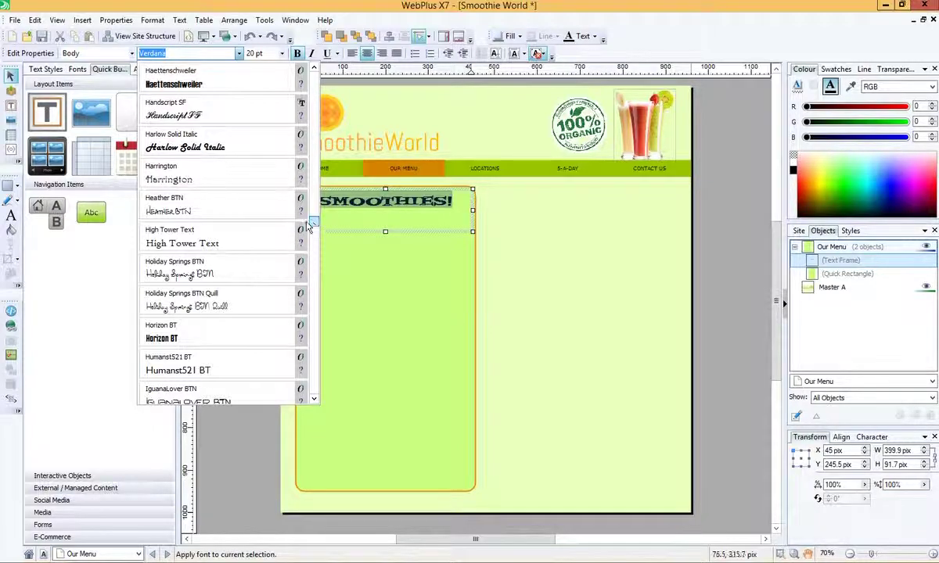
pyautogui.click(230, 217)
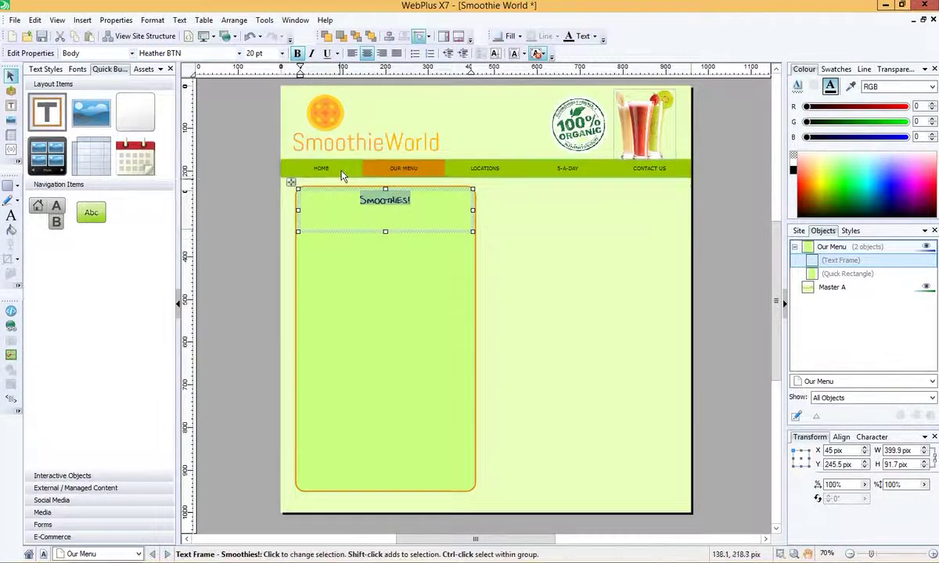
pyautogui.click(282, 53)
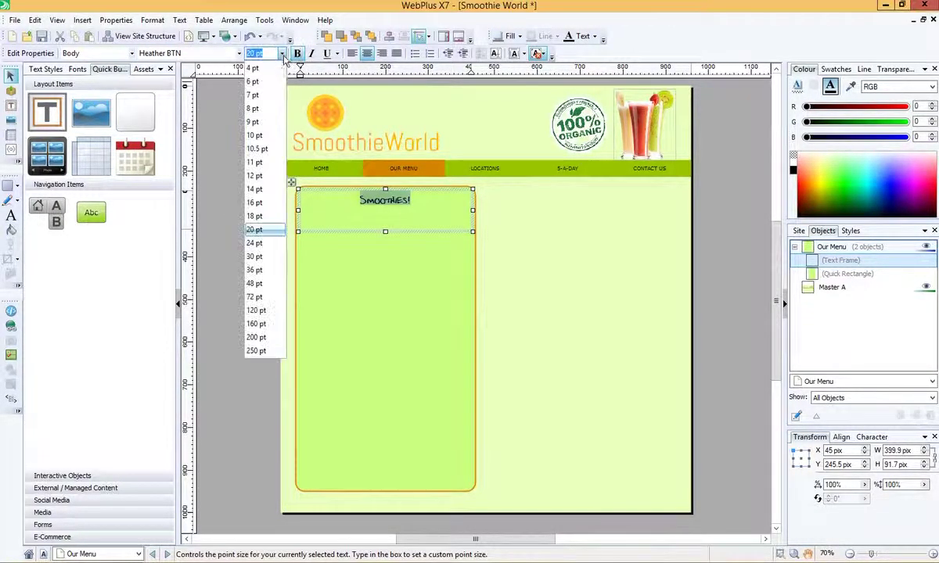
pyautogui.click(266, 284)
pyautogui.click(246, 260)
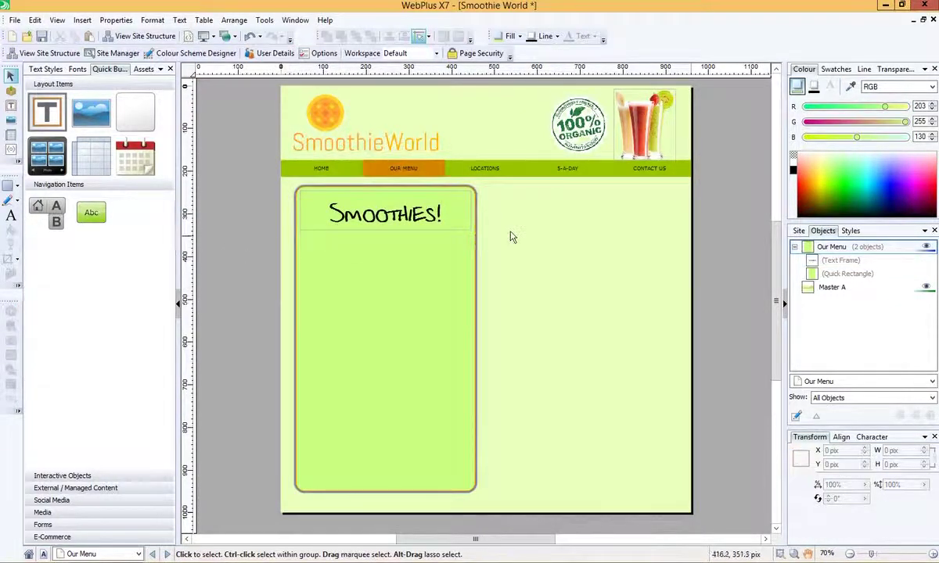
# Step: Add a centred line under the heading: 'All smoothies are £2.99 for Medium or £3.99 for large.'
pyautogui.click(11, 105)
pyautogui.moveTo(300, 231); pyautogui.dragTo(474, 250)
pyautogui.write('All smoothies are a')
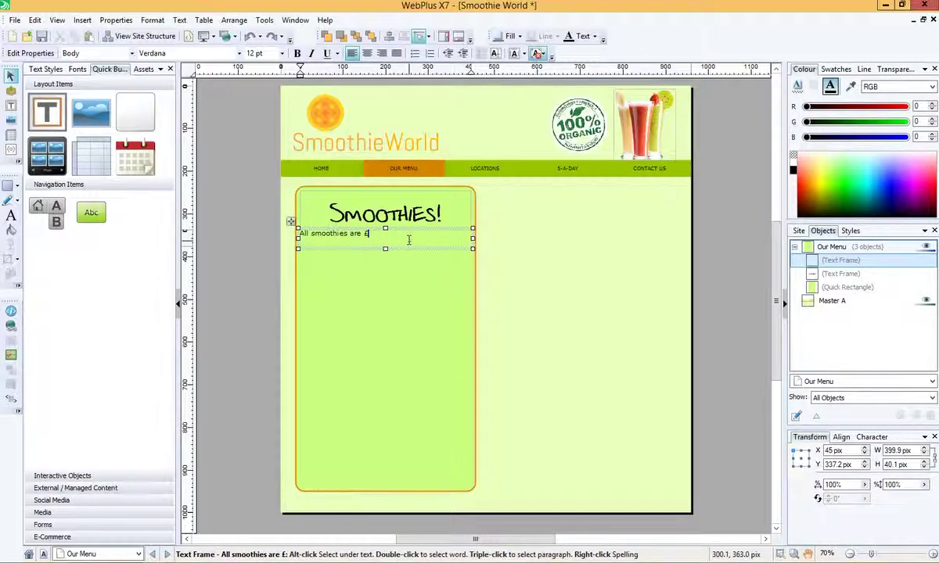
pyautogui.write('2.0')
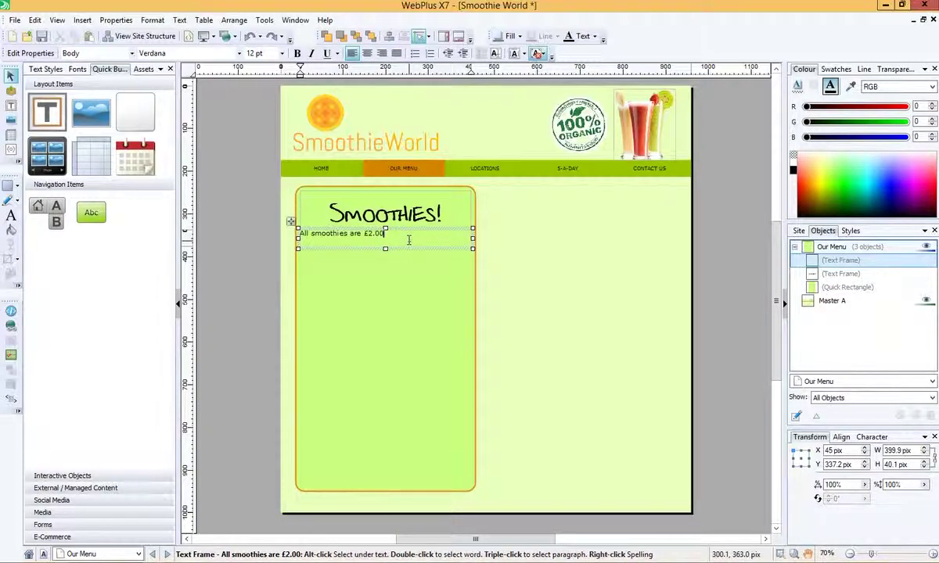
pyautogui.press('BackSpace')
pyautogui.write('99 for Medium or £3.99 for large.')
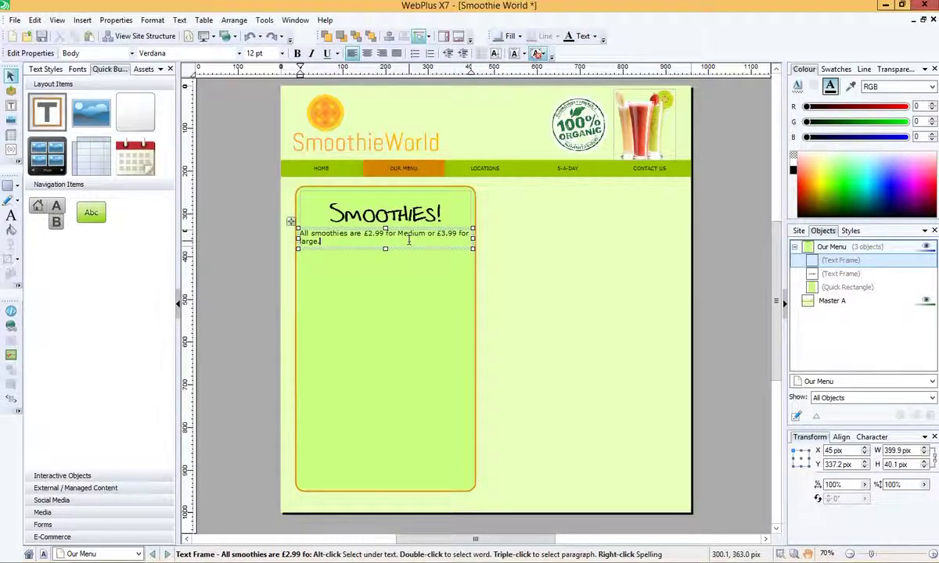
pyautogui.click(408, 249)
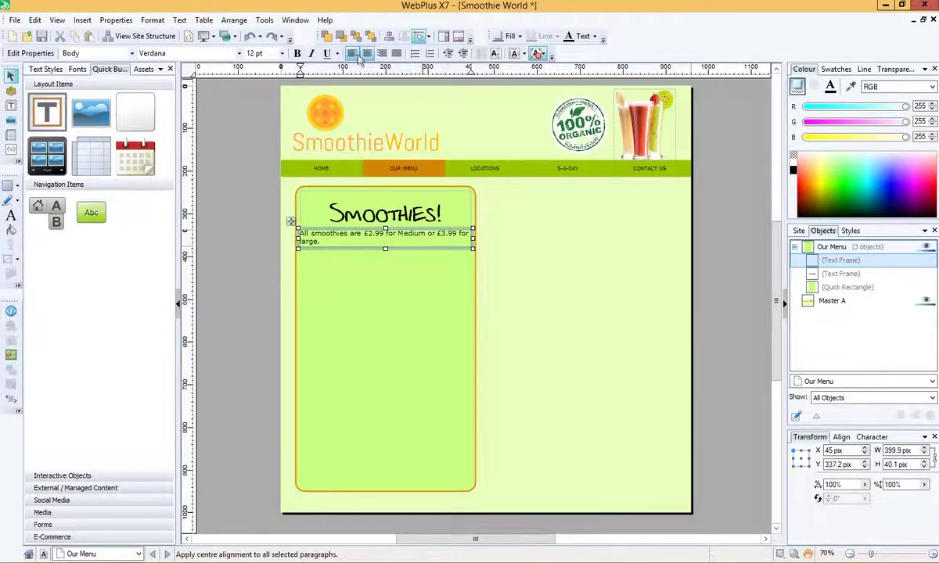
pyautogui.click(367, 54)
pyautogui.click(266, 314)
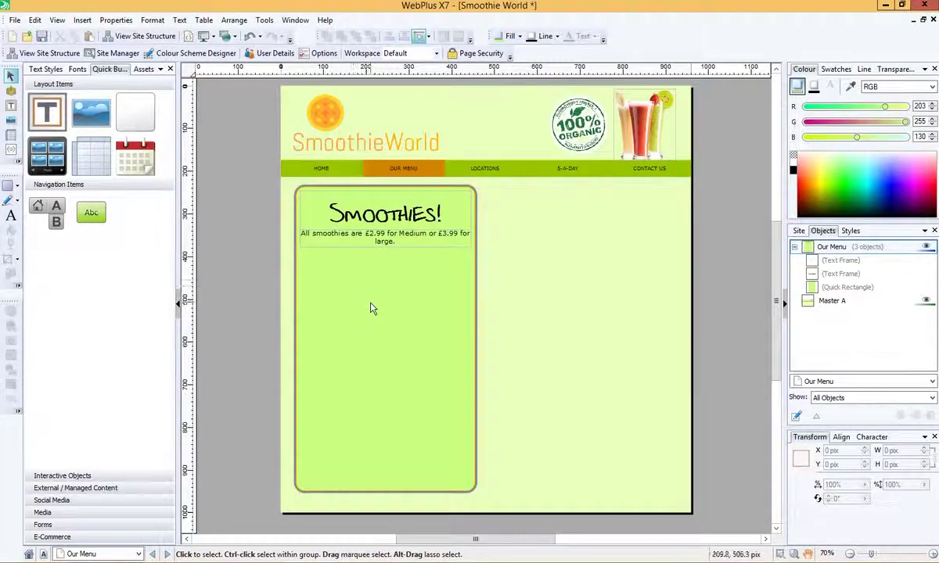
# Step: Draw a large text frame in the panel's lower part, set to centred Heather BTN 18 pt
pyautogui.click(11, 106)
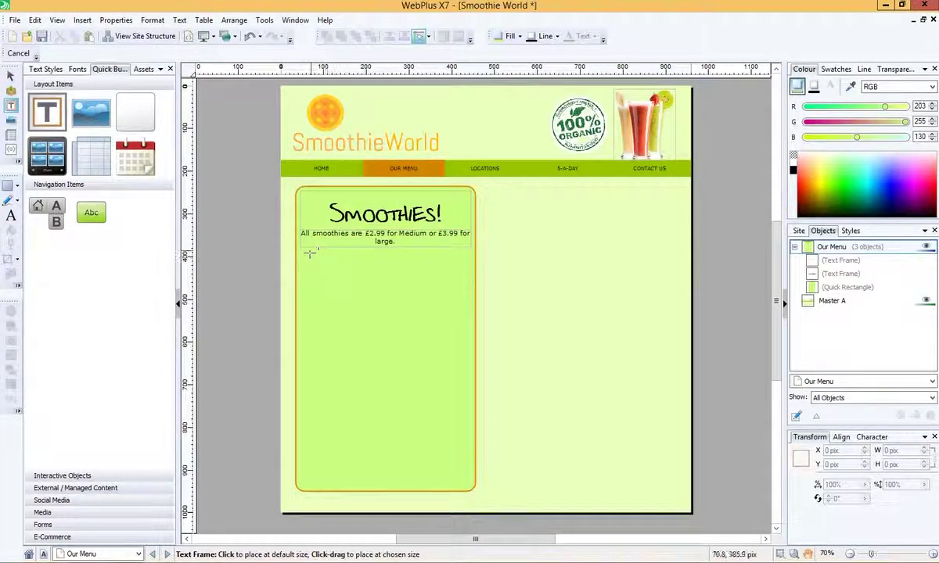
pyautogui.moveTo(300, 253); pyautogui.dragTo(471, 479)
pyautogui.click(231, 54)
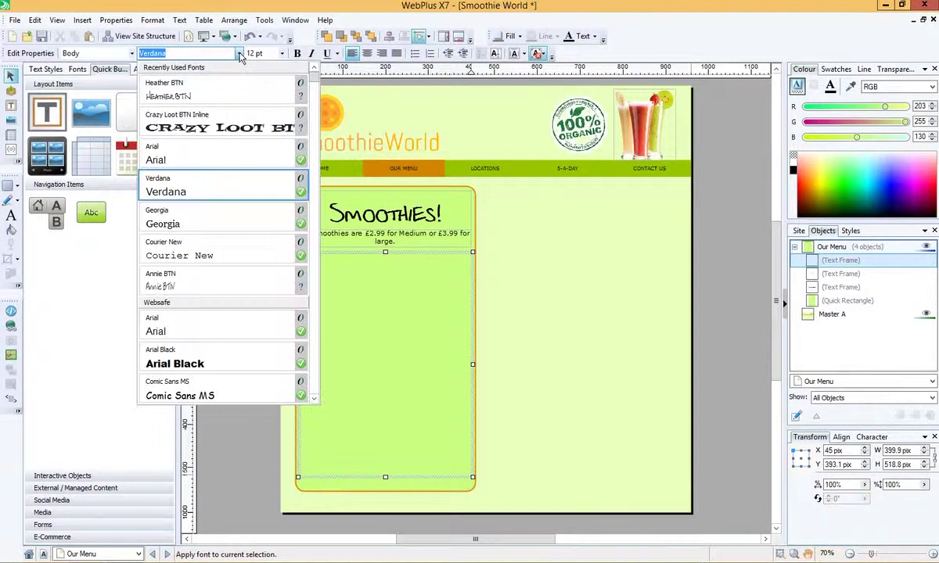
pyautogui.click(226, 94)
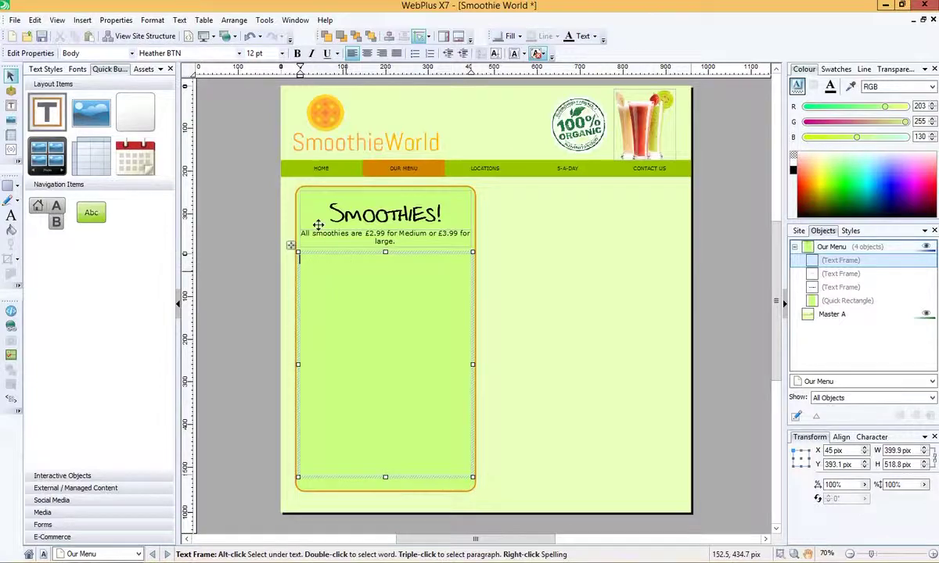
pyautogui.click(283, 55)
pyautogui.click(255, 216)
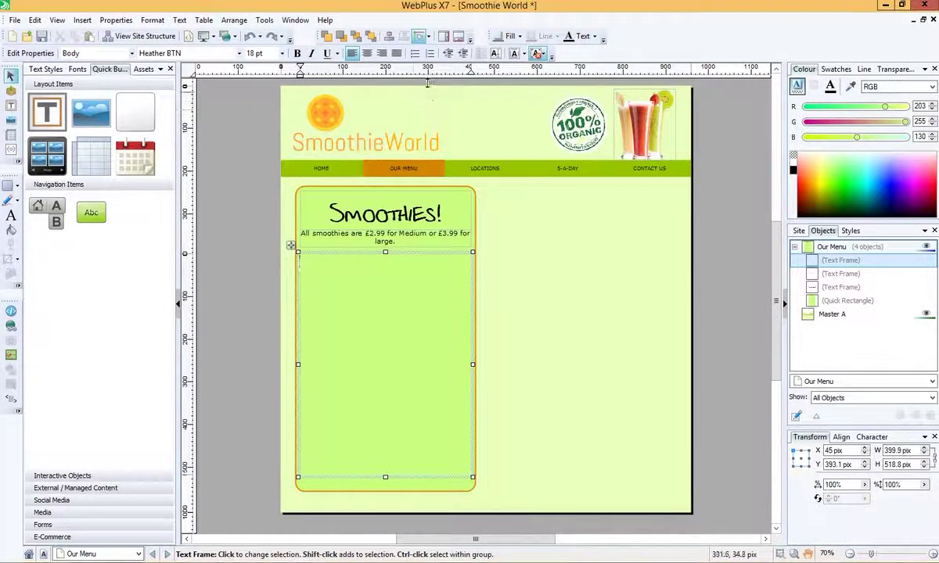
pyautogui.click(367, 54)
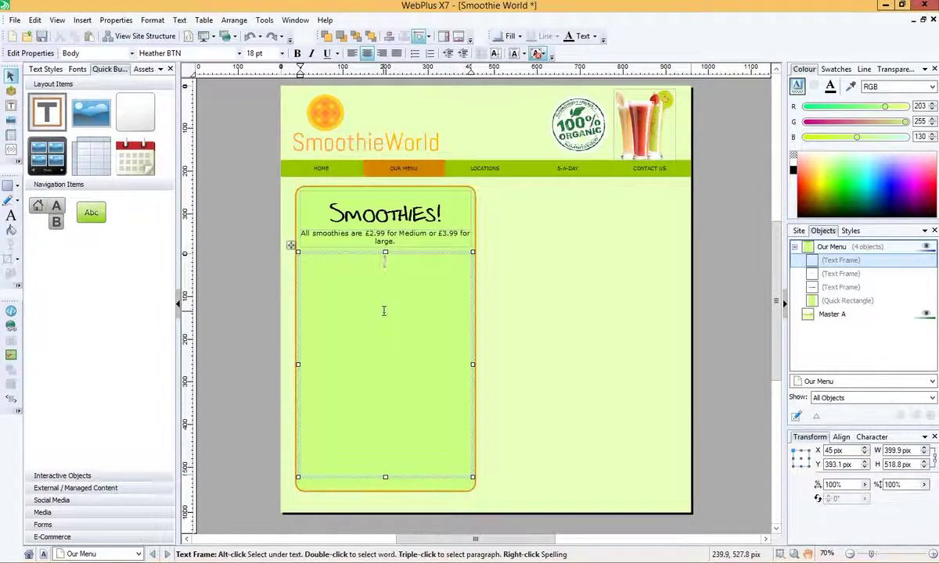
# Step: List 'Strawberry and Potato' and 'Carrot and cucumber', enlarged to 30 pt
pyautogui.write('Stra')
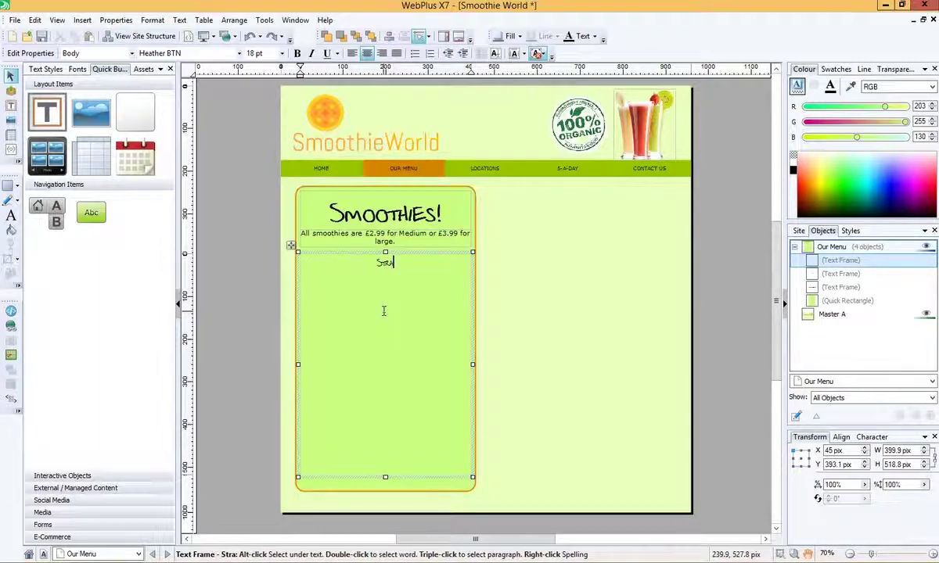
pyautogui.write('wberry and ')
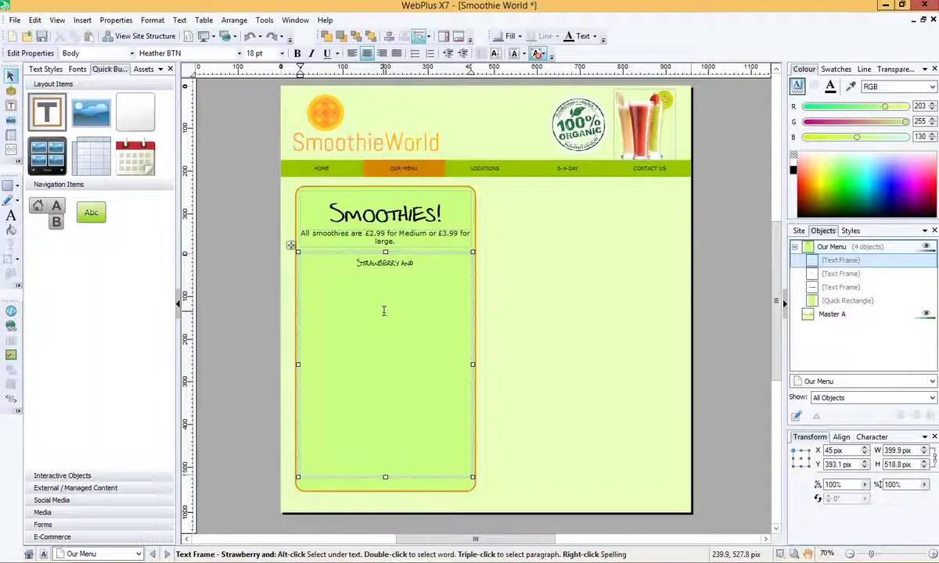
pyautogui.write('Potatoe')
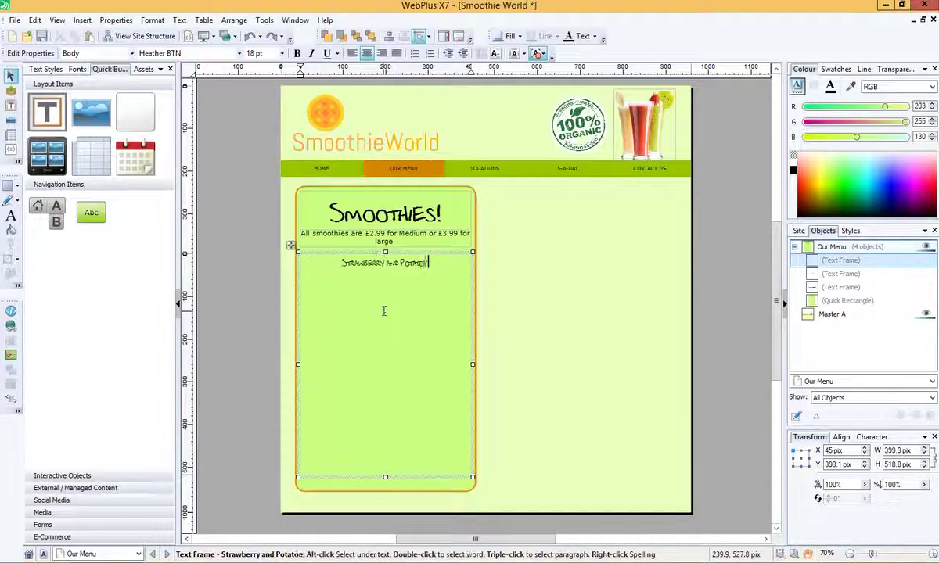
pyautogui.press('BackSpace')
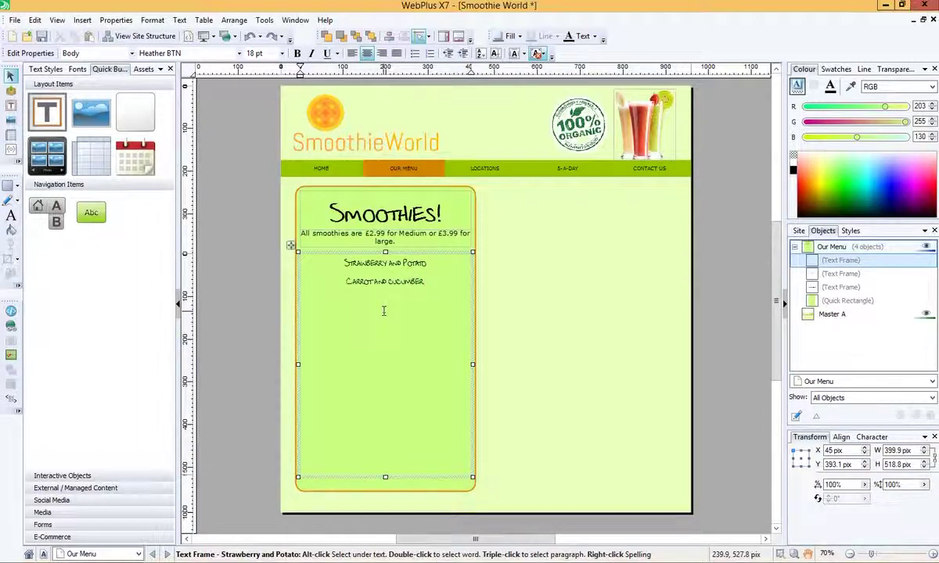
pyautogui.moveTo(421, 282); pyautogui.dragTo(325, 263)
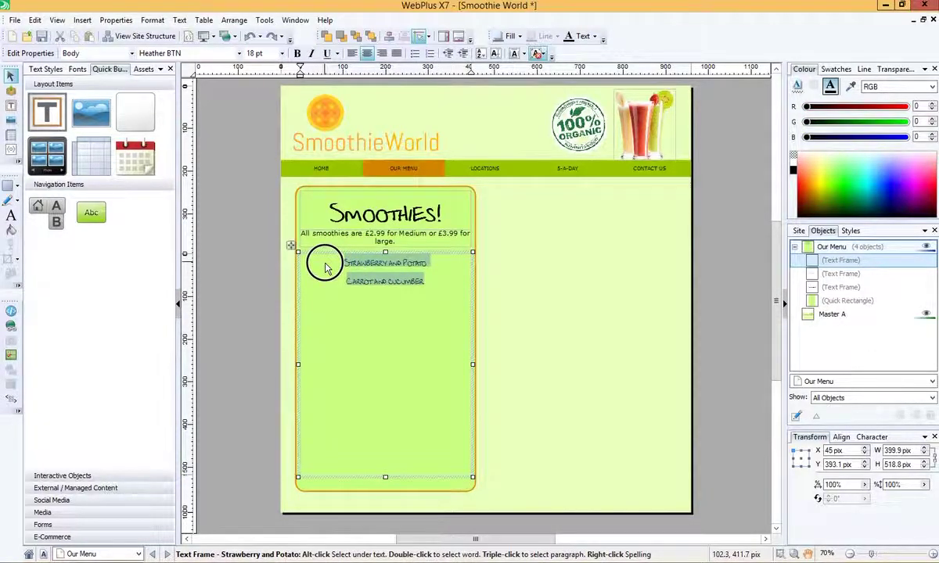
pyautogui.click(281, 53)
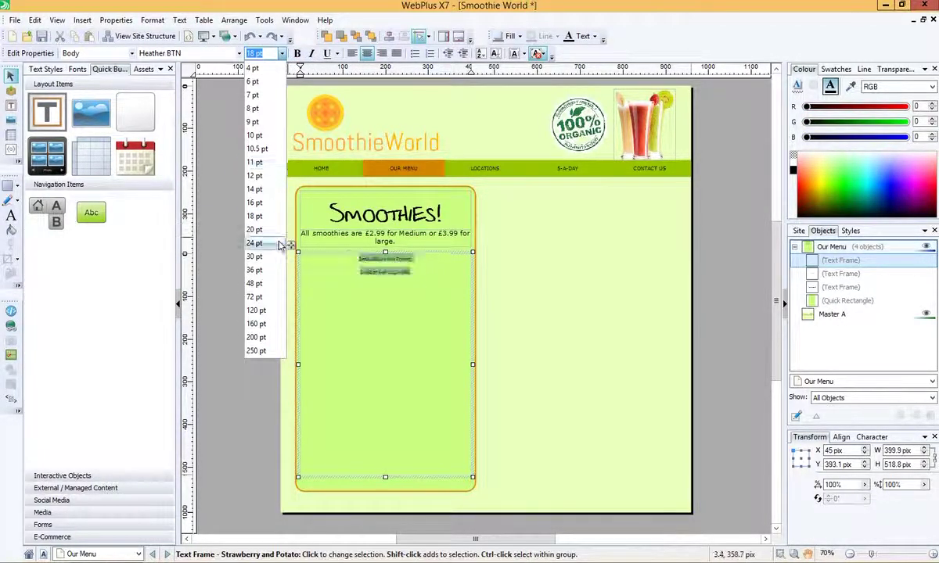
pyautogui.click(278, 264)
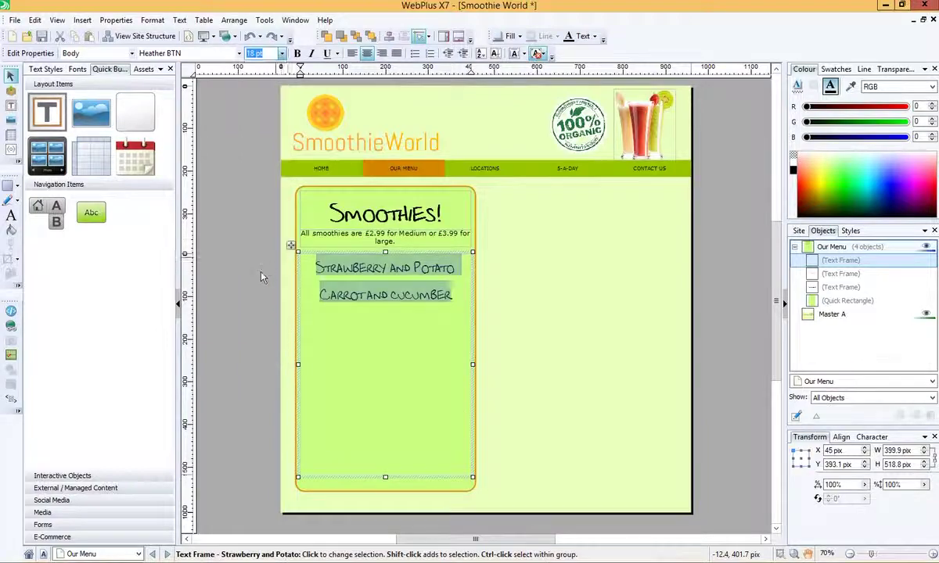
pyautogui.click(261, 278)
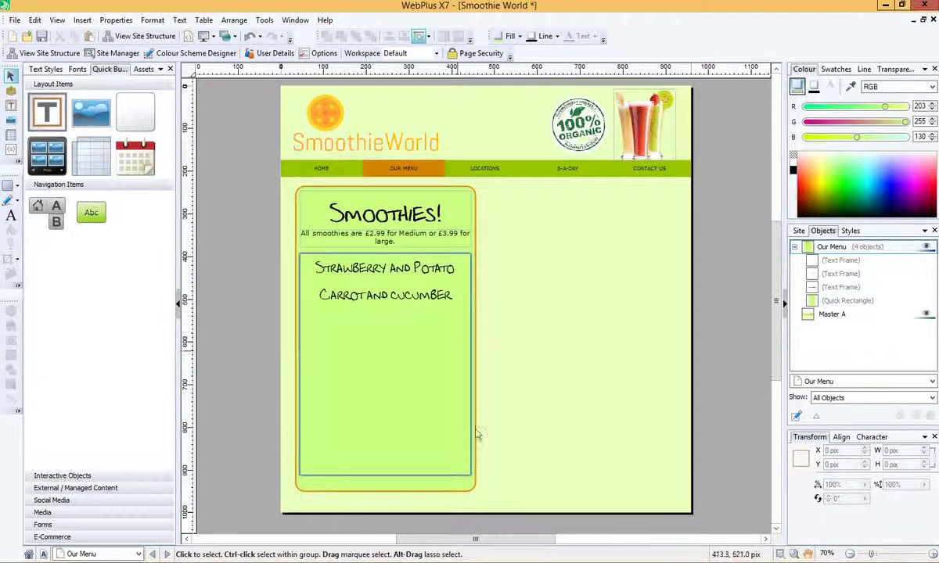
pyautogui.moveTo(463, 488); pyautogui.dragTo(631, 482)
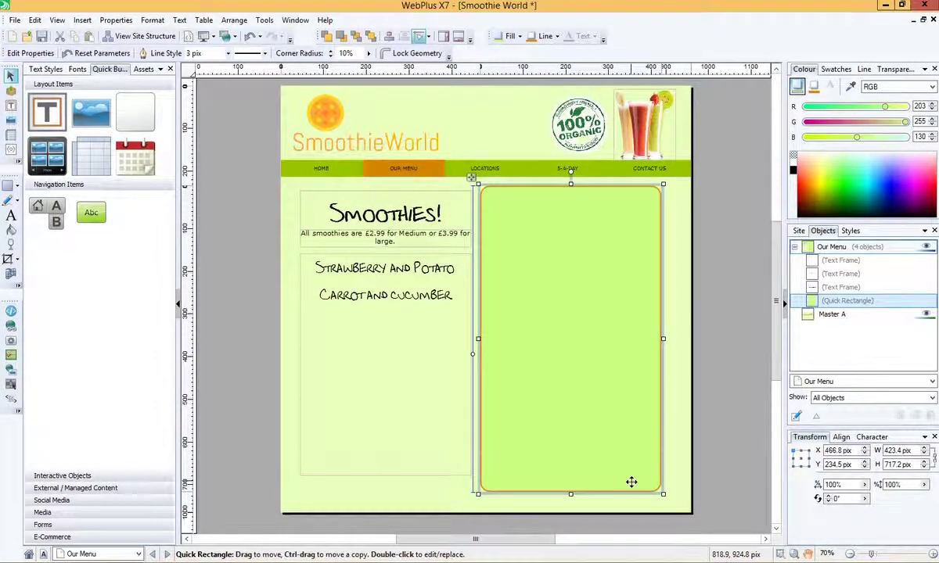
pyautogui.click(35, 20)
pyautogui.click(39, 34)
pyautogui.click(491, 499)
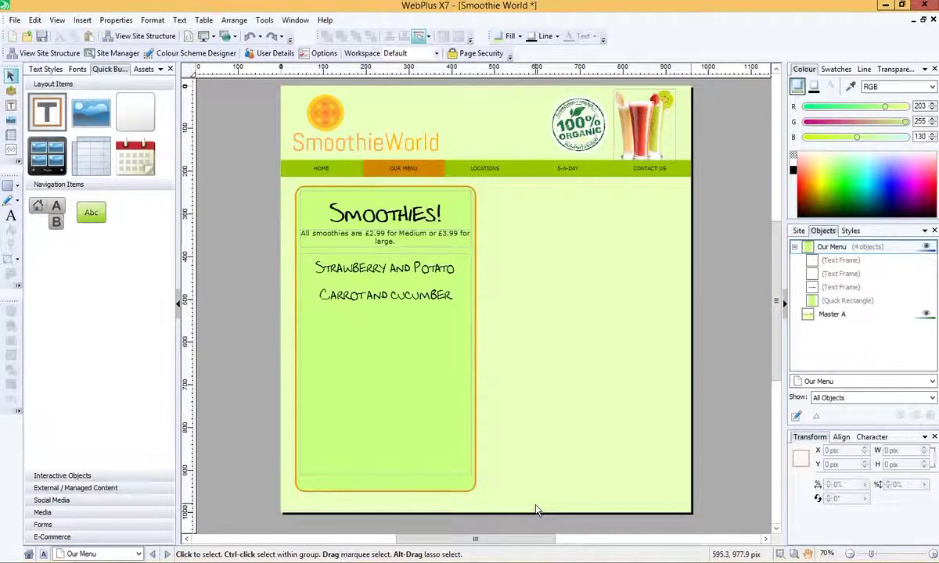
# Step: Group the rectangle, heading, price line and item list, then test-move the group back left
pyautogui.moveTo(531, 503); pyautogui.dragTo(286, 178)
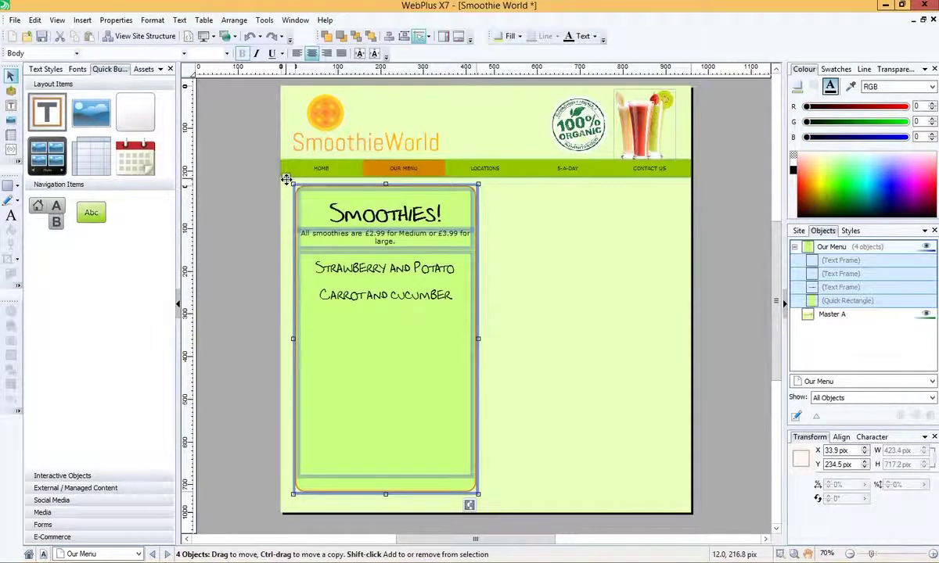
pyautogui.click(470, 506)
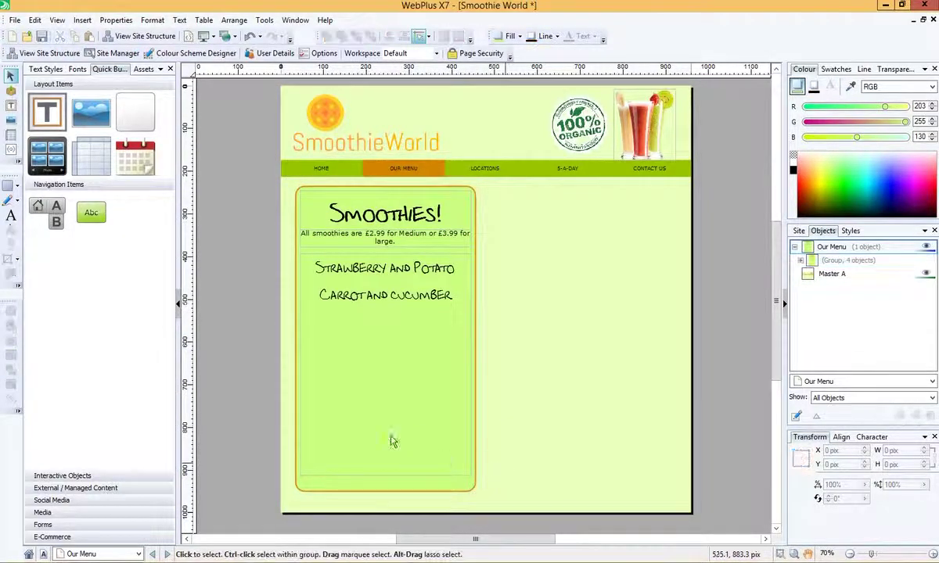
pyautogui.moveTo(448, 389); pyautogui.dragTo(647, 383)
pyautogui.moveTo(535, 369); pyautogui.dragTo(394, 365)
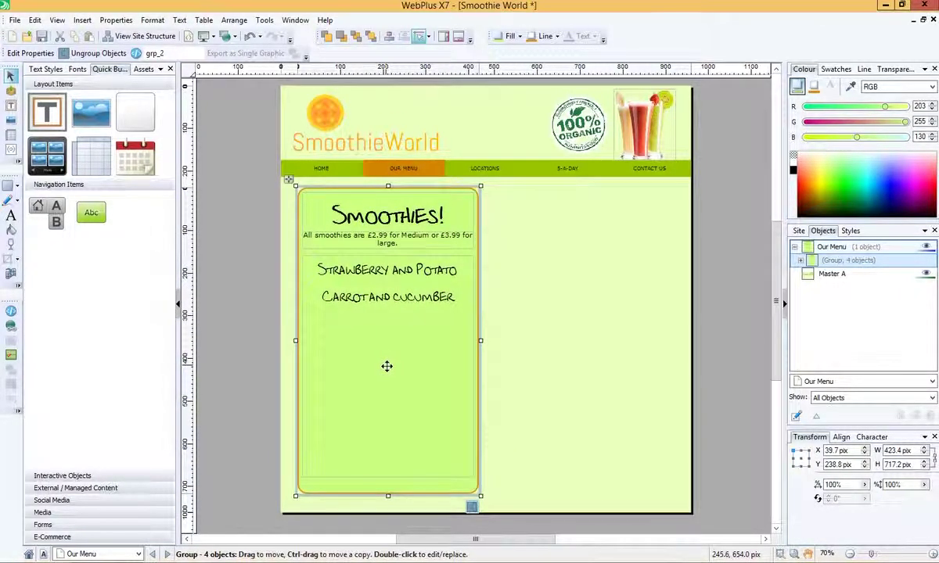
# Step: Copy-paste the Smoothies group and align the duplicate in the page's right column
pyautogui.click(75, 36)
pyautogui.click(91, 36)
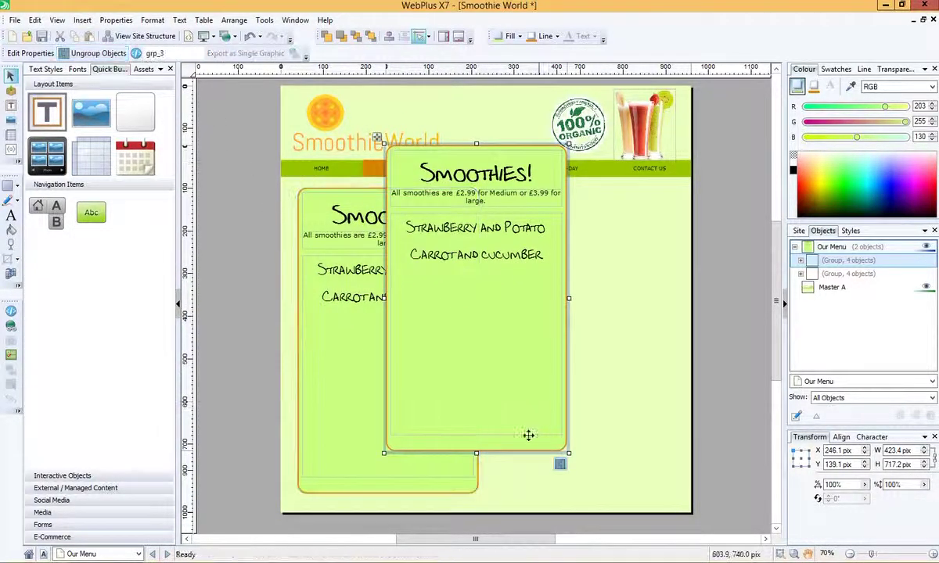
pyautogui.moveTo(543, 404); pyautogui.dragTo(585, 382)
pyautogui.doubleClick(588, 225)
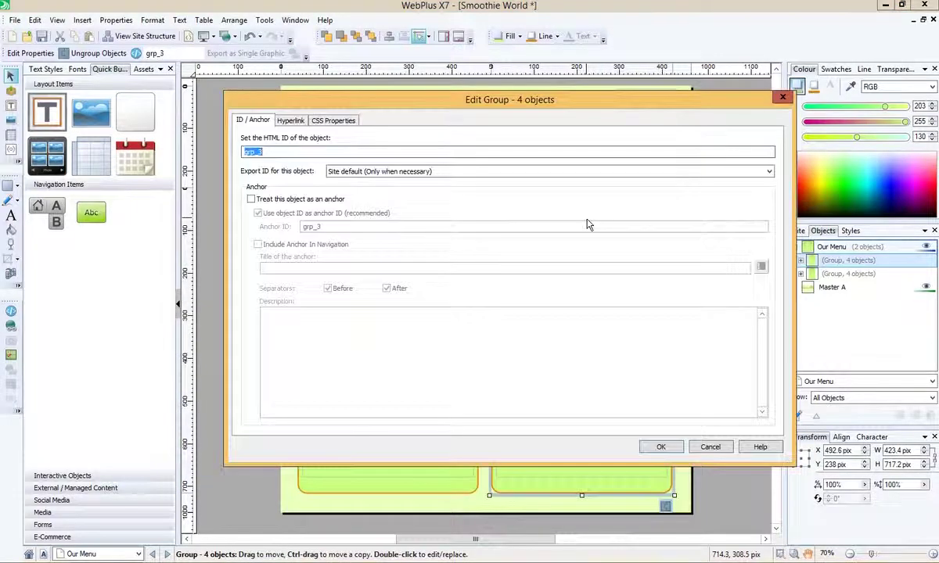
pyautogui.click(710, 447)
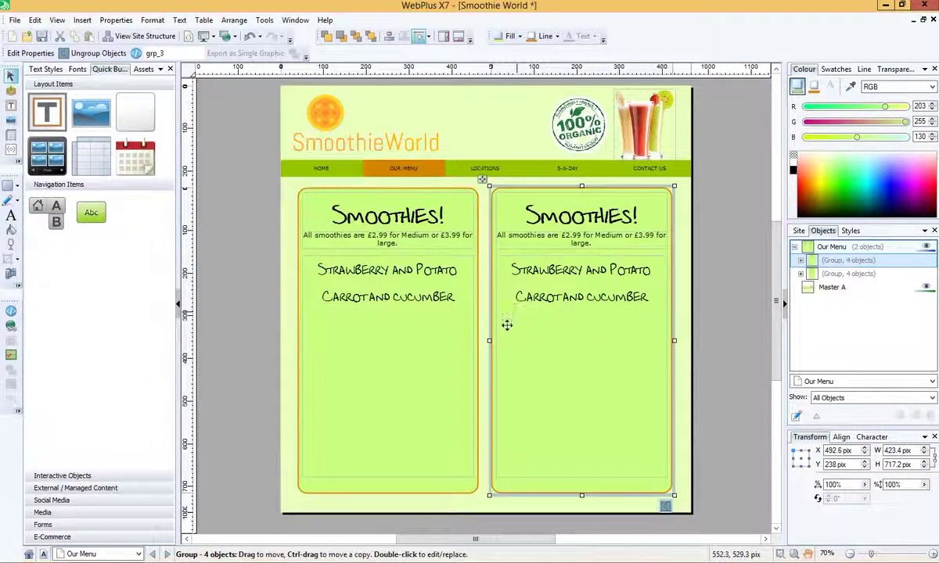
pyautogui.moveTo(556, 399); pyautogui.dragTo(553, 396)
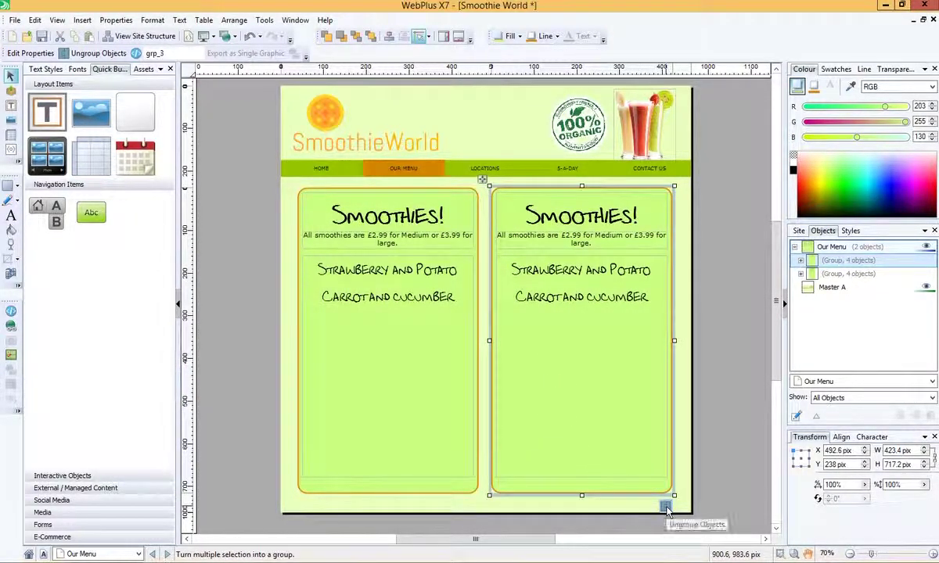
# Step: Ungroup the copy and change its heading to 'Wraps!'
pyautogui.click(666, 508)
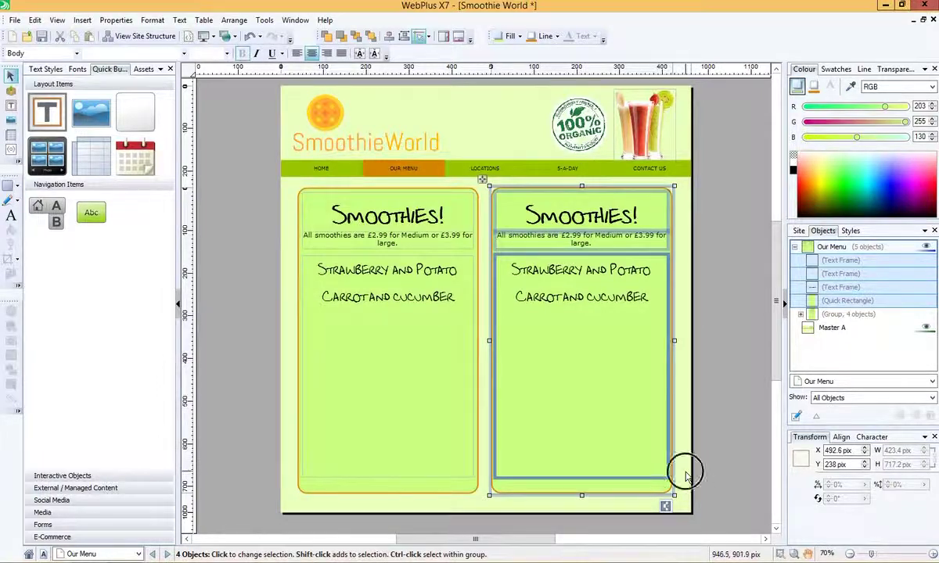
pyautogui.click(686, 523)
pyautogui.click(585, 218)
pyautogui.doubleClick(581, 222)
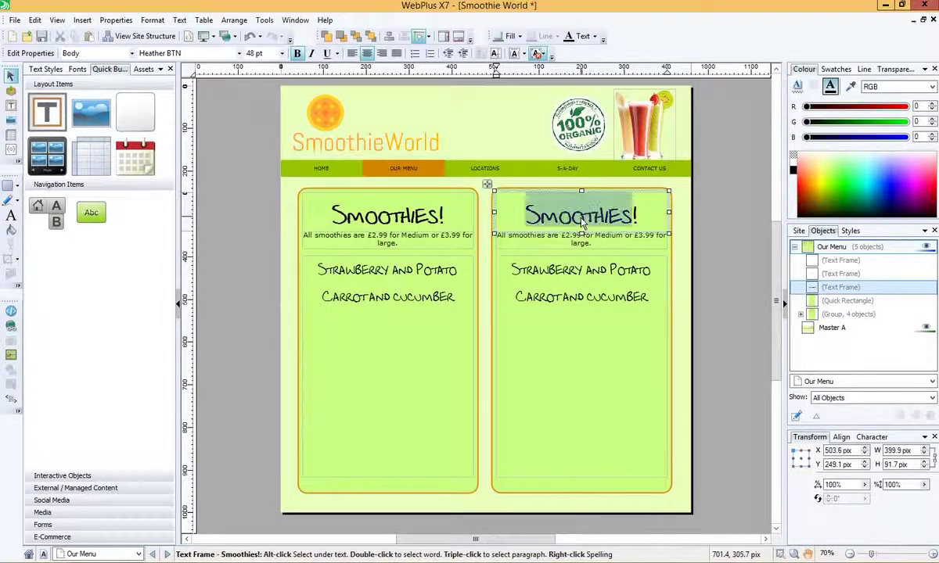
pyautogui.write('wraps!')
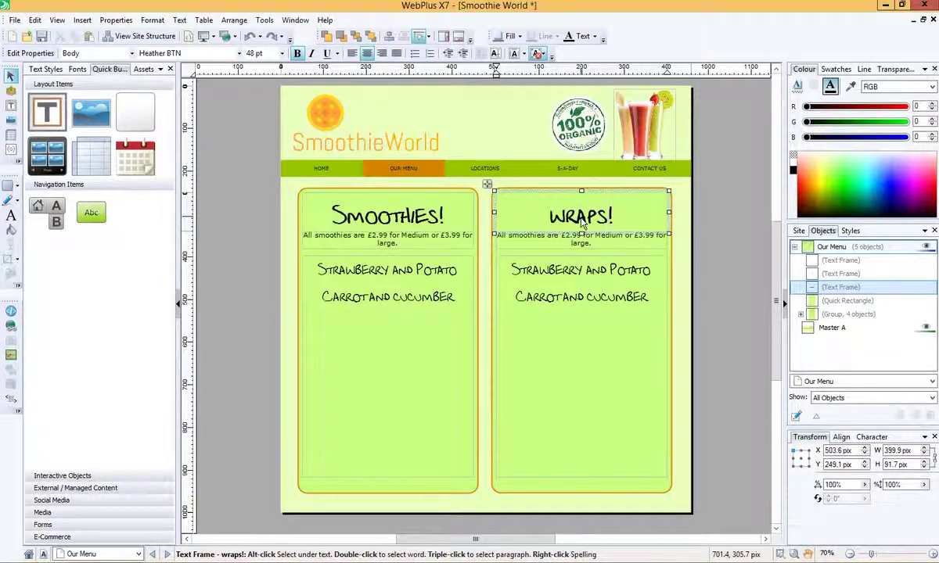
pyautogui.click(563, 219)
pyautogui.press('BackSpace')
pyautogui.write('Wraps')
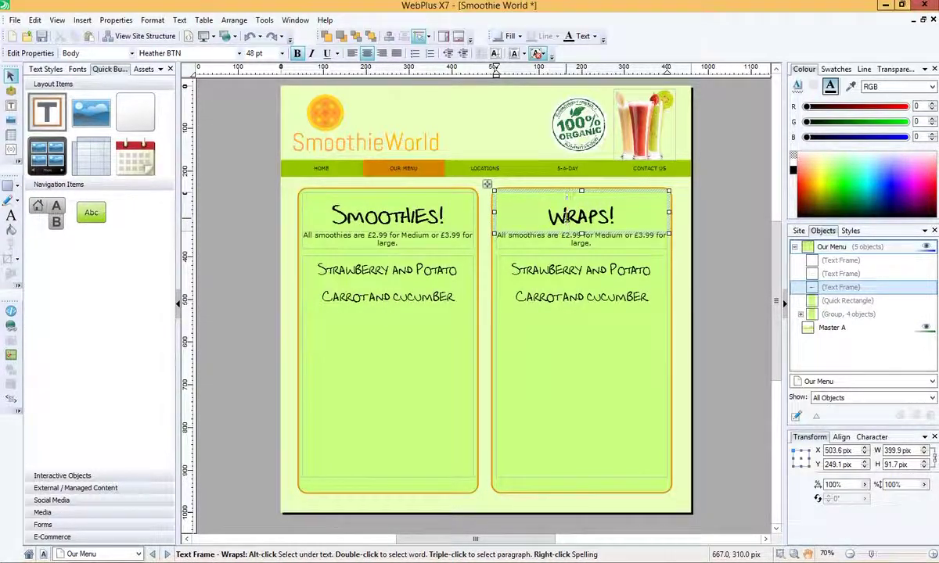
# Step: Reword the description line to 'All wraps are £3.50'
pyautogui.click(532, 236)
pyautogui.doubleClick(535, 237)
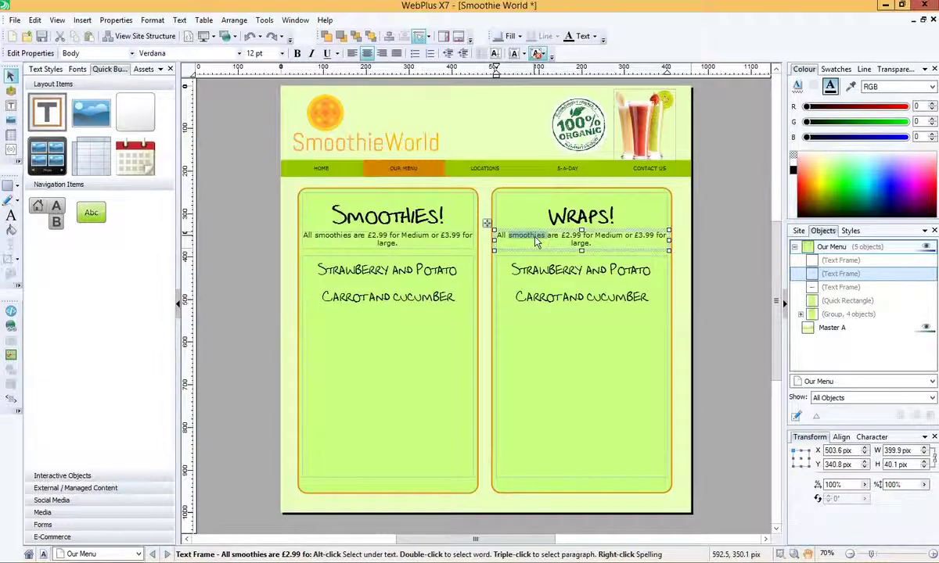
pyautogui.write('wraps')
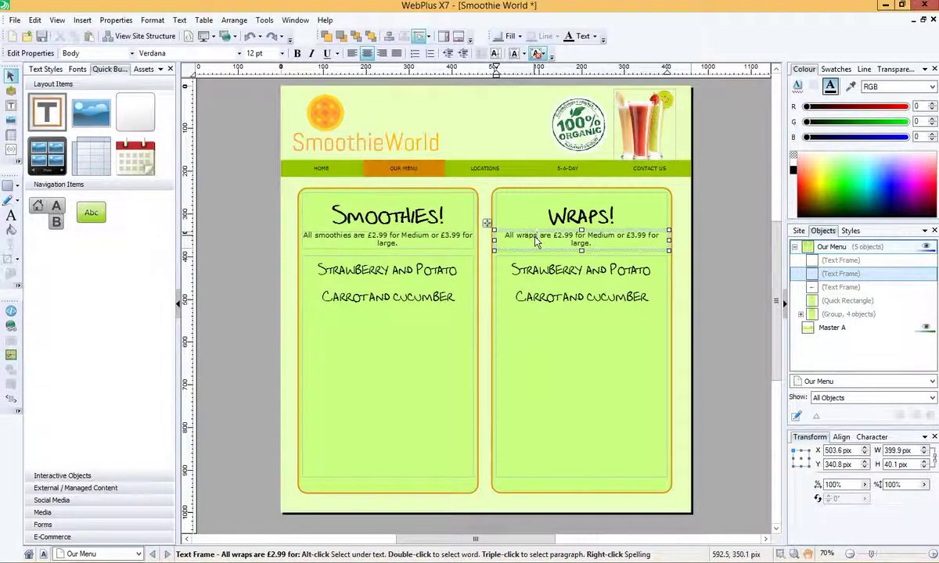
pyautogui.moveTo(554, 235); pyautogui.dragTo(592, 248)
pyautogui.write('£3.50')
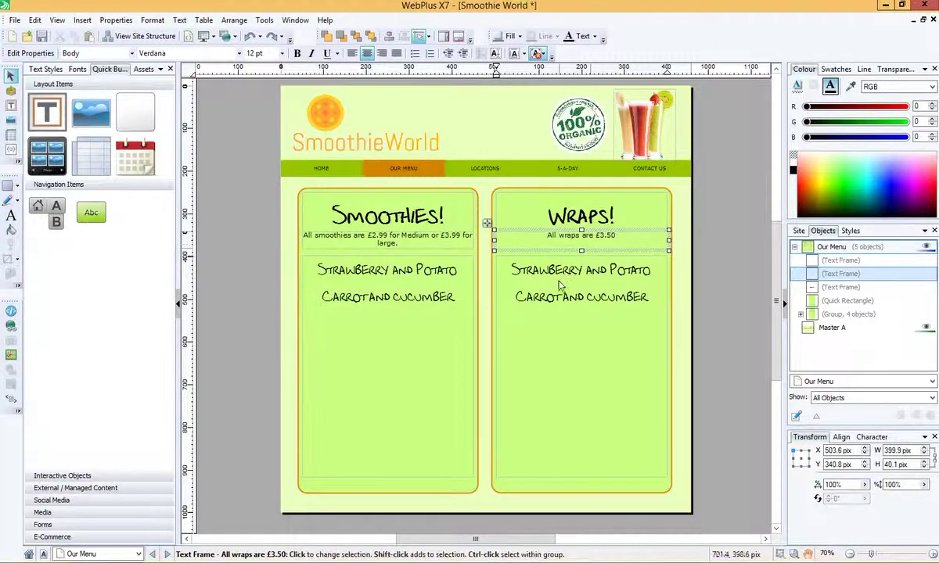
# Step: Replace the item lines with 'Chicken and bacon' and 'Hoisin duck'
pyautogui.click(549, 273)
pyautogui.tripleClick(549, 273)
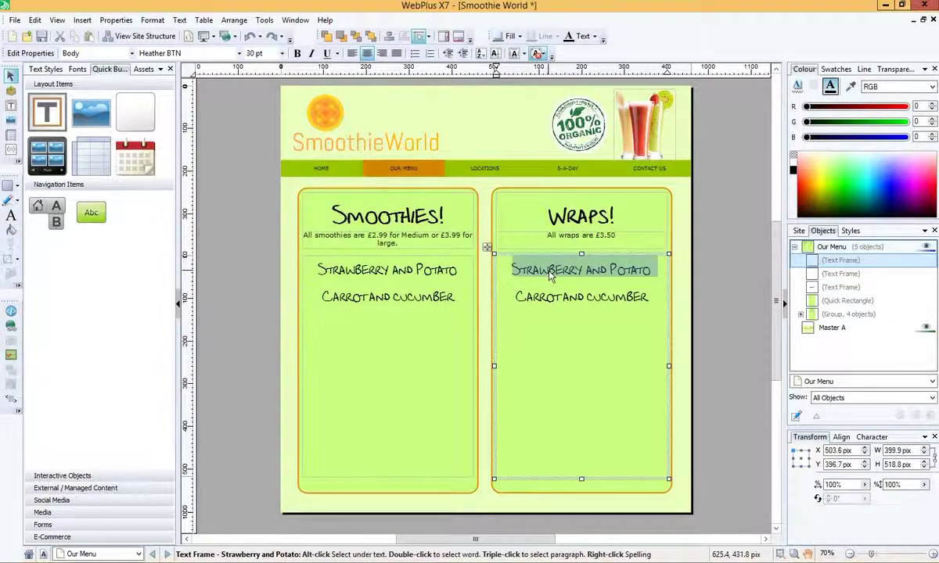
pyautogui.write('Chicken and')
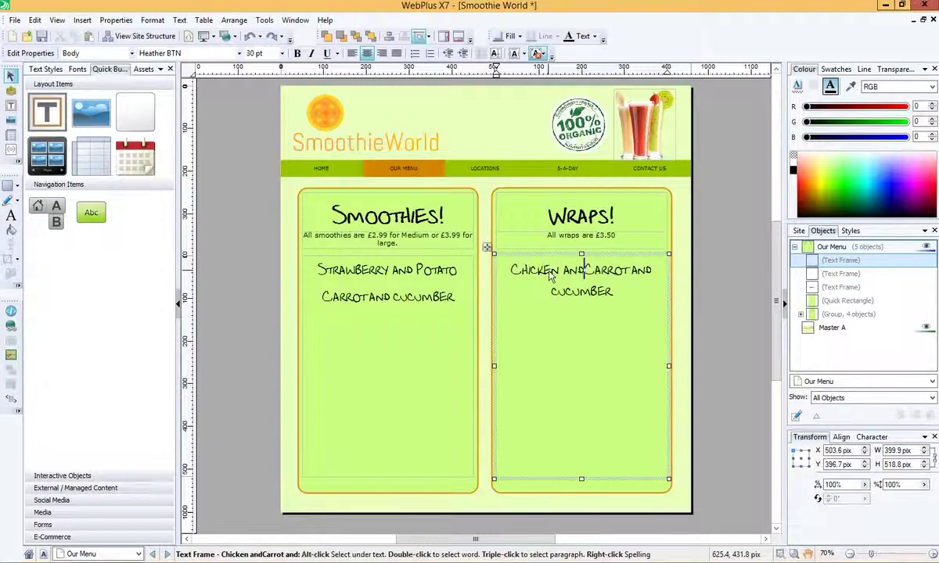
pyautogui.write(' bcaon')
pyautogui.press('BackSpace')
pyautogui.press('BackSpace')
pyautogui.press('BackSpace')
pyautogui.press('BackSpace')
pyautogui.press('BackSpace')
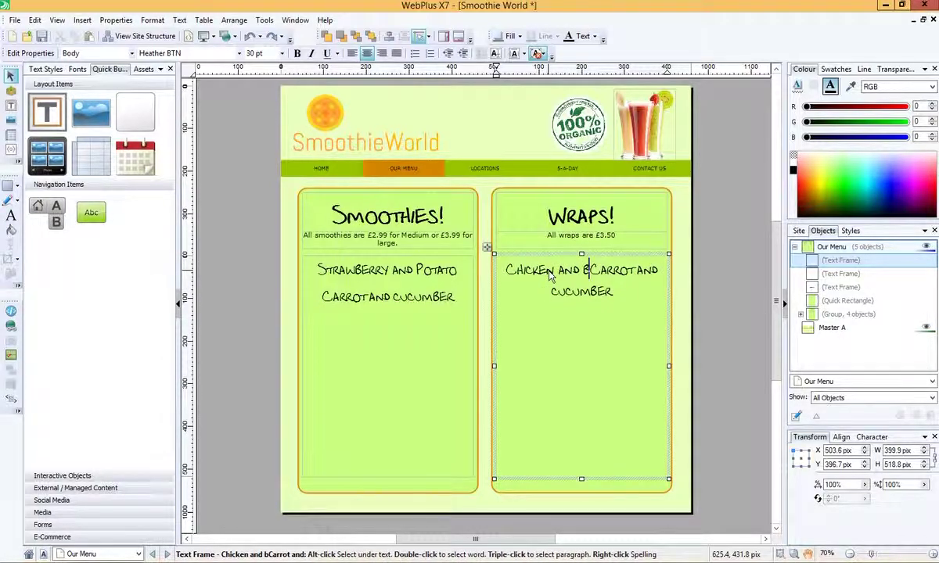
pyautogui.write('bacon')
pyautogui.press('Return')
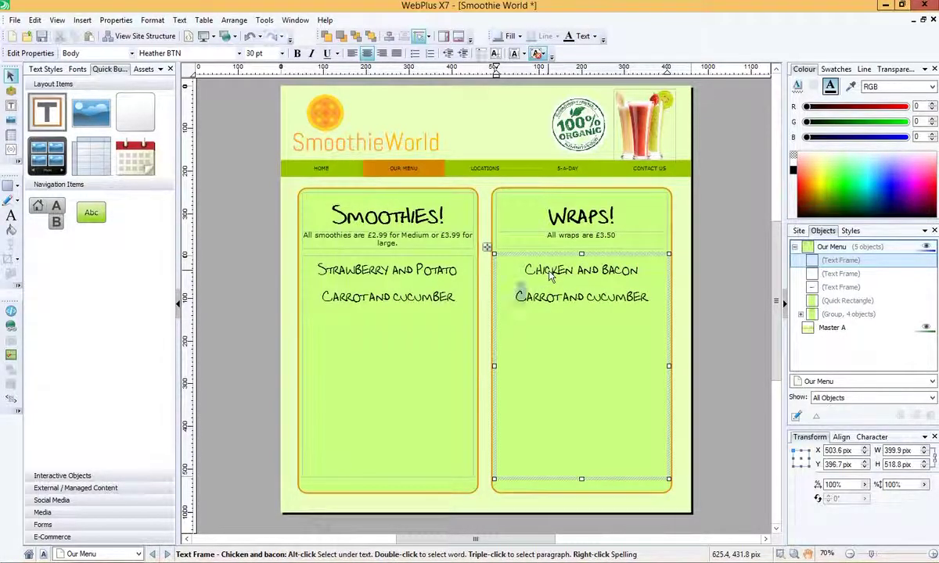
pyautogui.hotkey('shift', 'End')
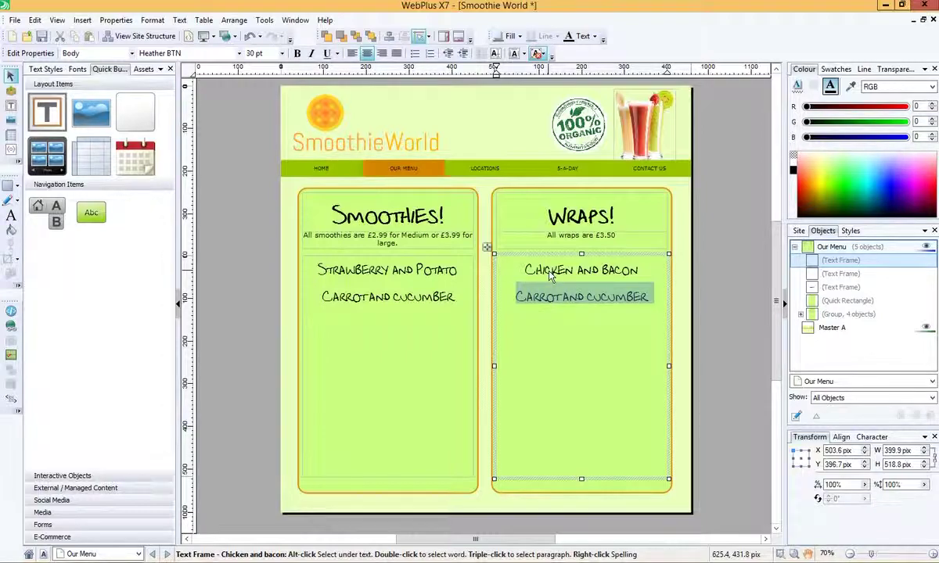
pyautogui.write('Hoisin')
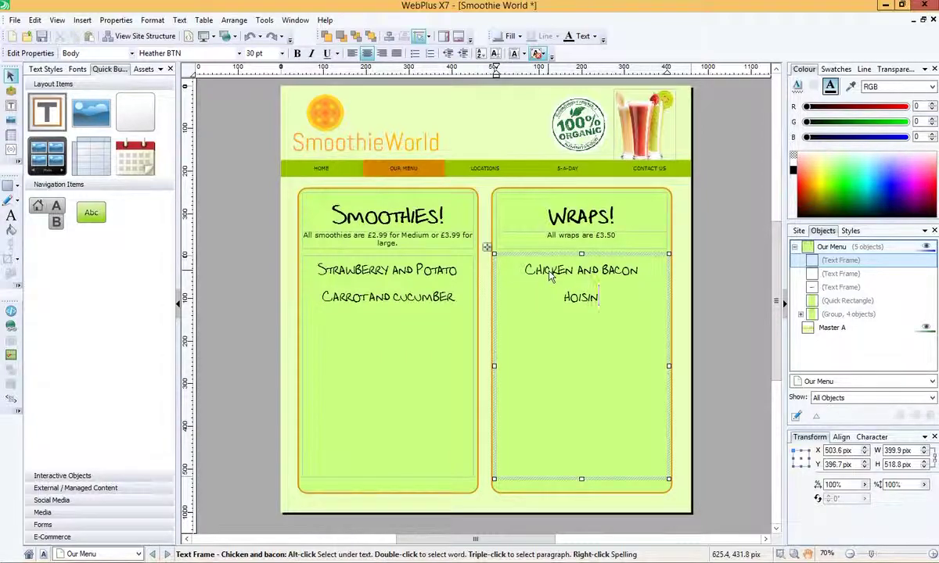
pyautogui.write(' duck')
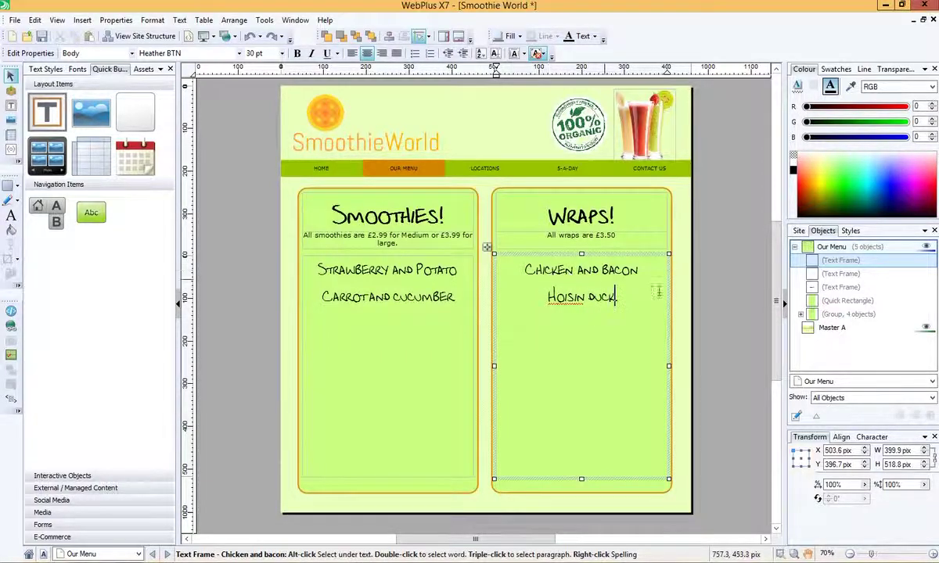
pyautogui.click(694, 289)
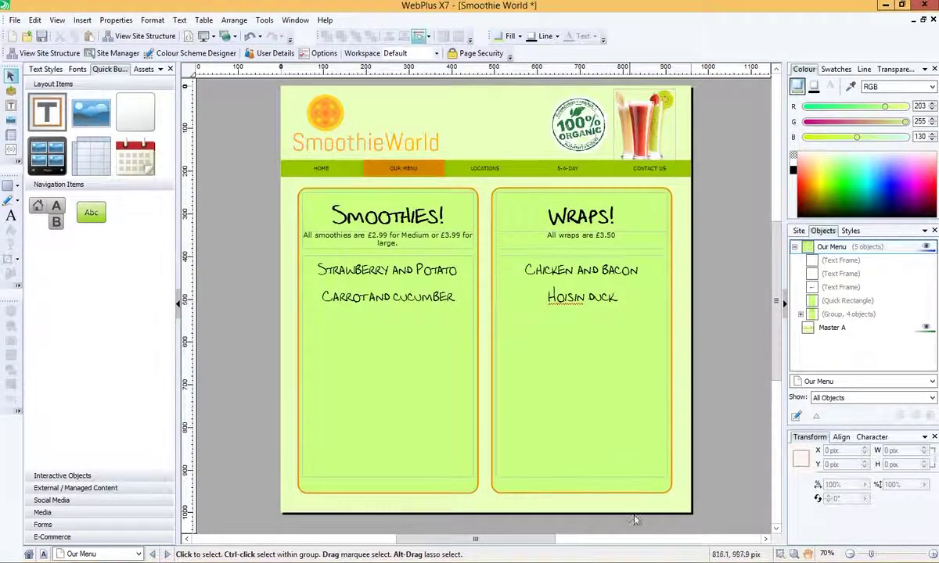
# Step: Select the Wraps panel rectangle and look at its fill and settings without changing them
pyautogui.click(641, 491)
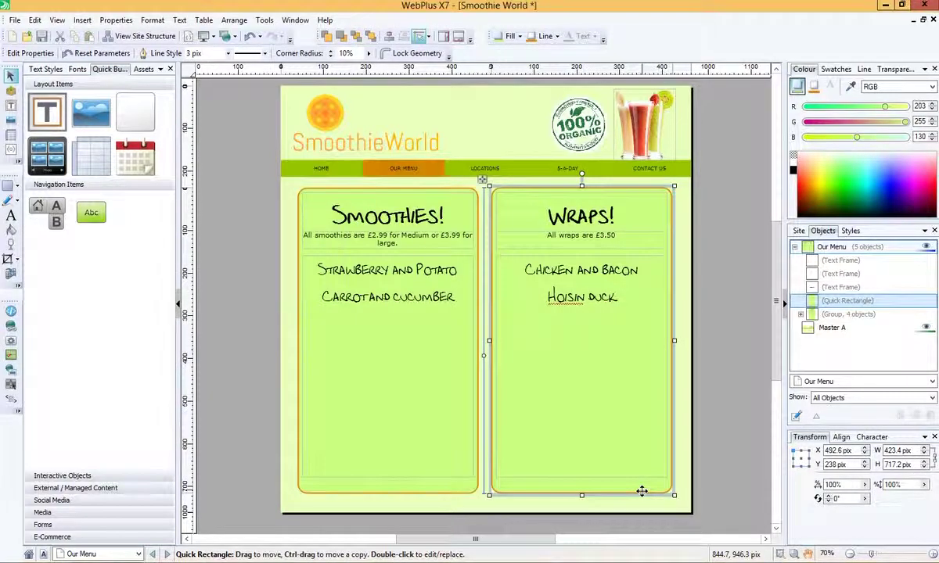
pyautogui.click(505, 36)
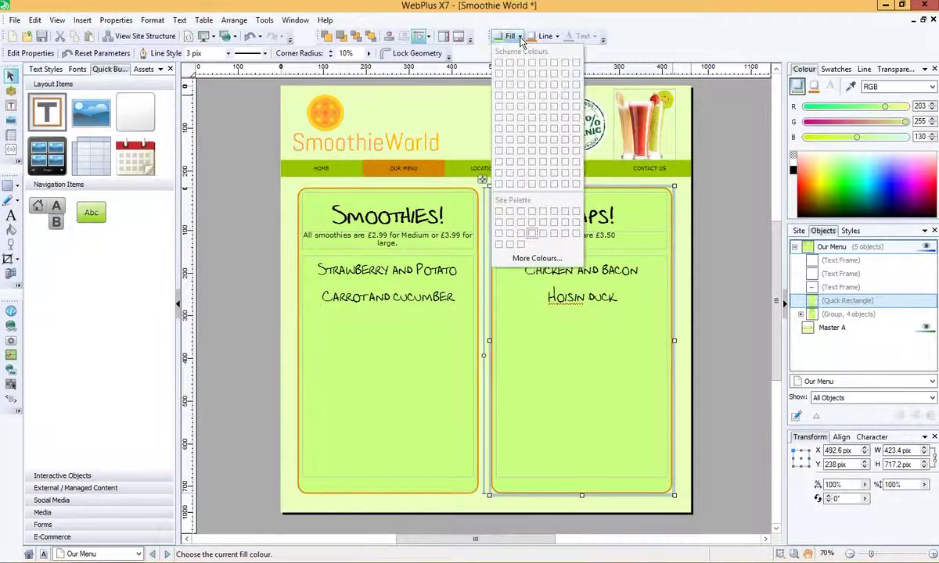
pyautogui.click(633, 485)
pyautogui.doubleClick(633, 486)
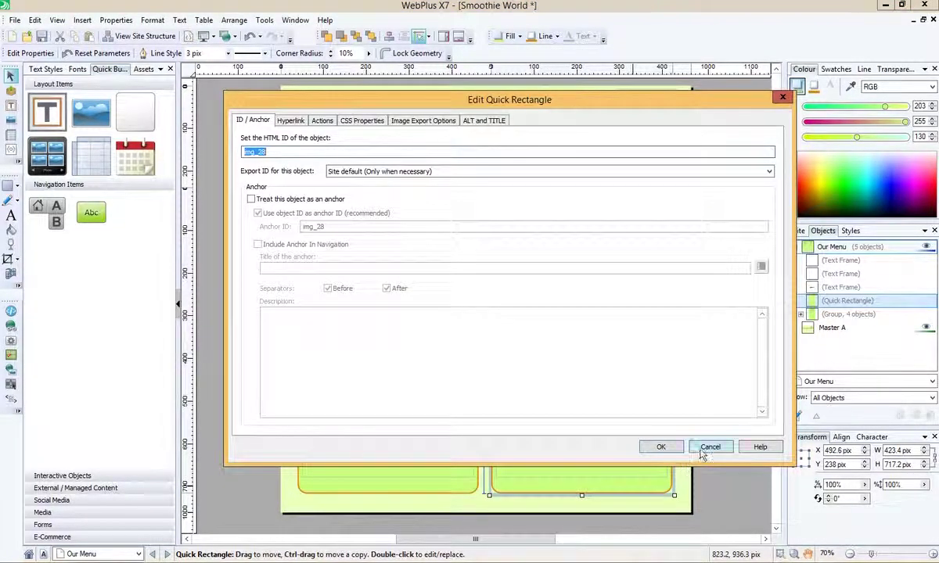
pyautogui.click(711, 446)
pyautogui.click(653, 498)
# Step: Fill the Wraps rectangle with pale lavender (R244 G212 B255) from More Colours
pyautogui.click(651, 492)
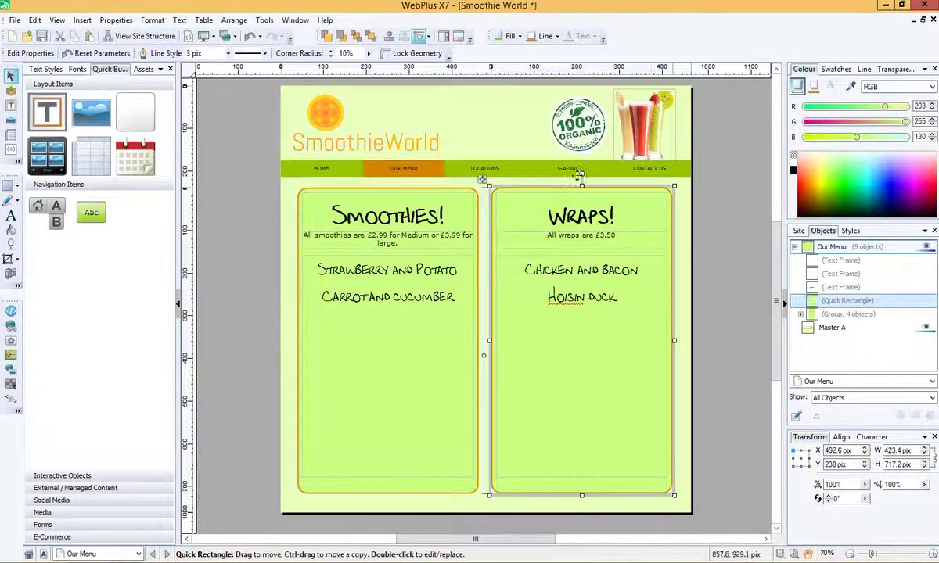
pyautogui.click(513, 36)
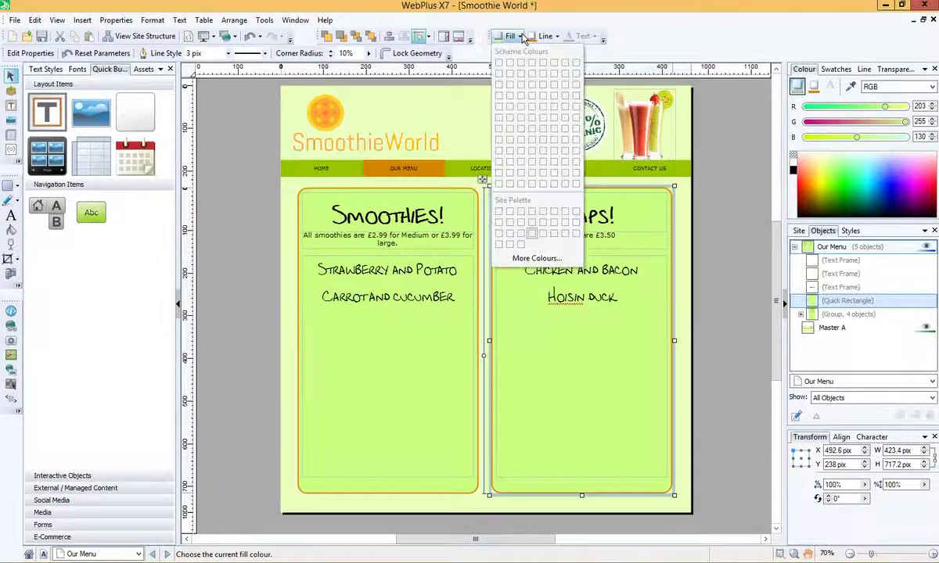
pyautogui.click(552, 262)
pyautogui.click(446, 237)
pyautogui.click(493, 403)
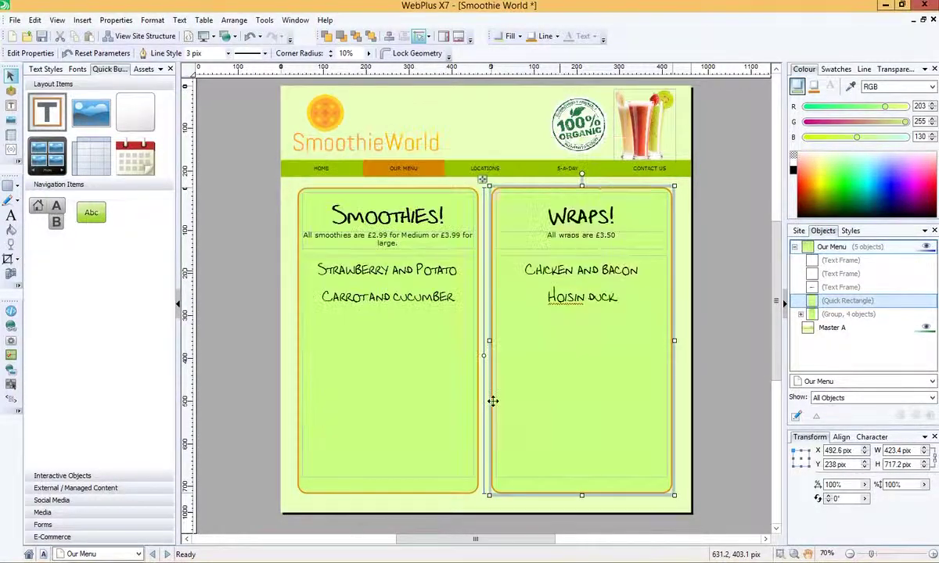
pyautogui.click(735, 304)
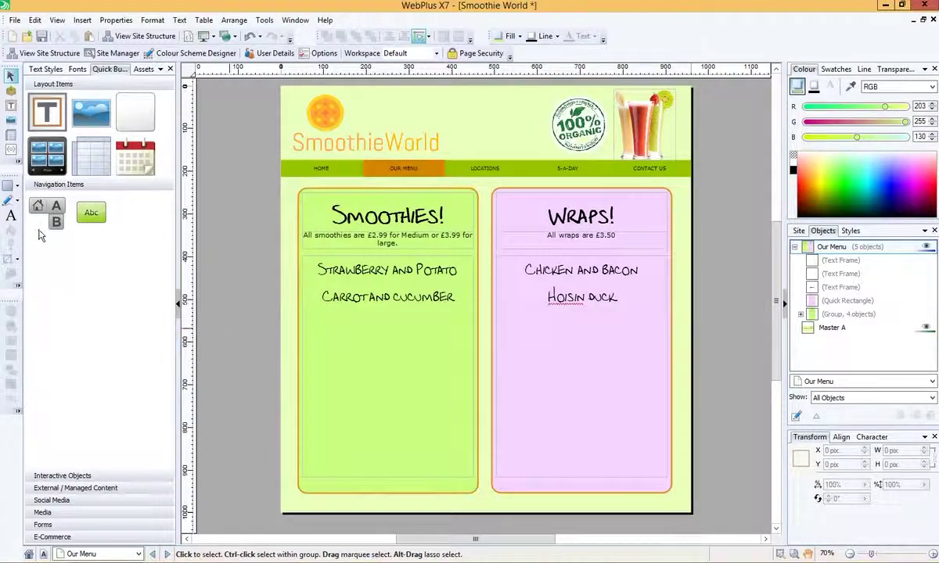
# Step: Switch to the Home page from the status-bar page list
pyautogui.click(18, 188)
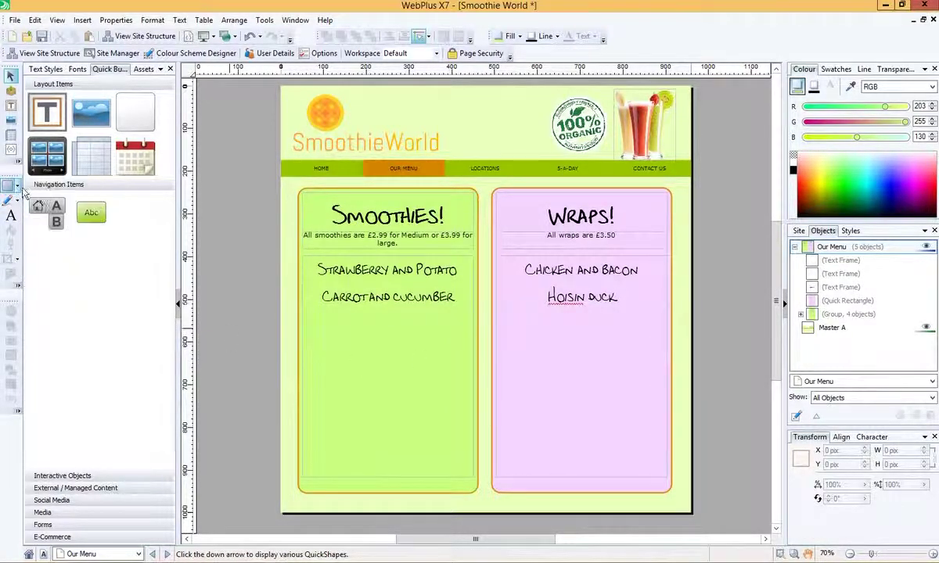
pyautogui.click(211, 190)
pyautogui.click(139, 553)
pyautogui.click(97, 429)
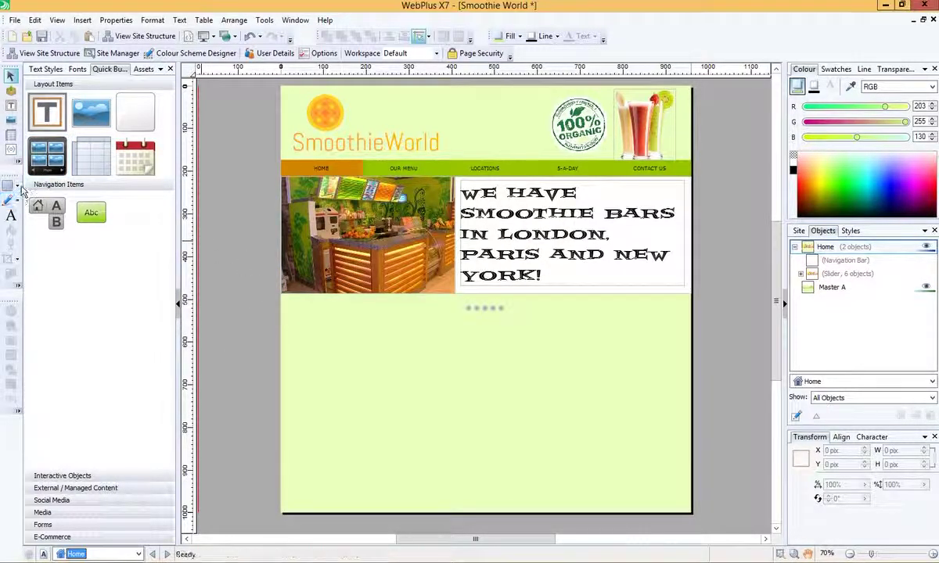
# Step: Draw a Quick Petal shape below the slider and move it under the photo
pyautogui.click(17, 189)
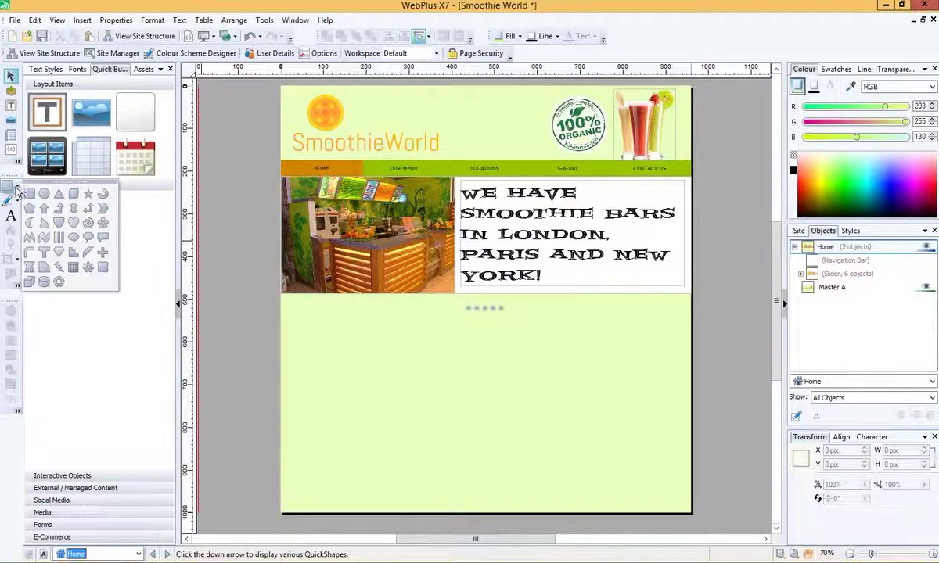
pyautogui.click(102, 222)
pyautogui.moveTo(345, 334); pyautogui.dragTo(478, 453)
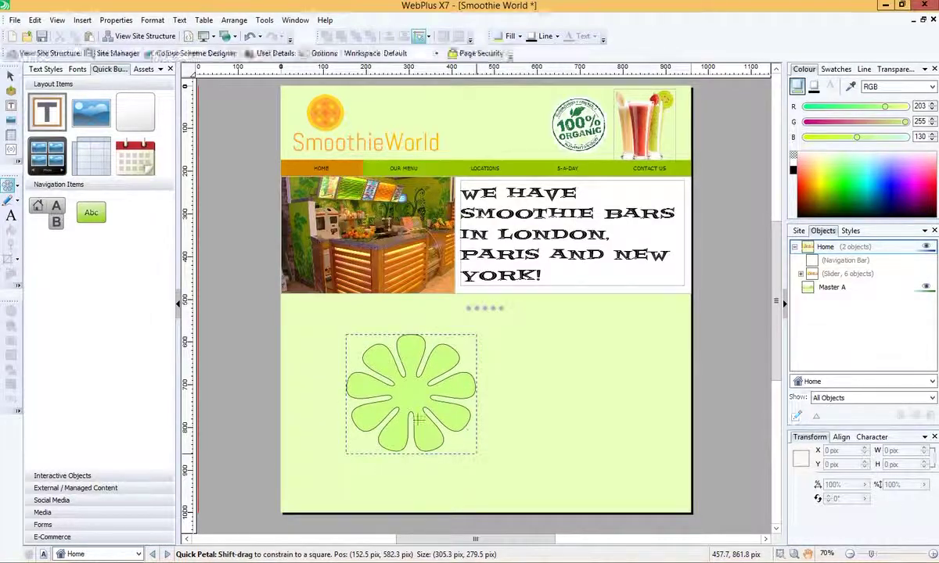
pyautogui.moveTo(414, 411); pyautogui.dragTo(366, 361)
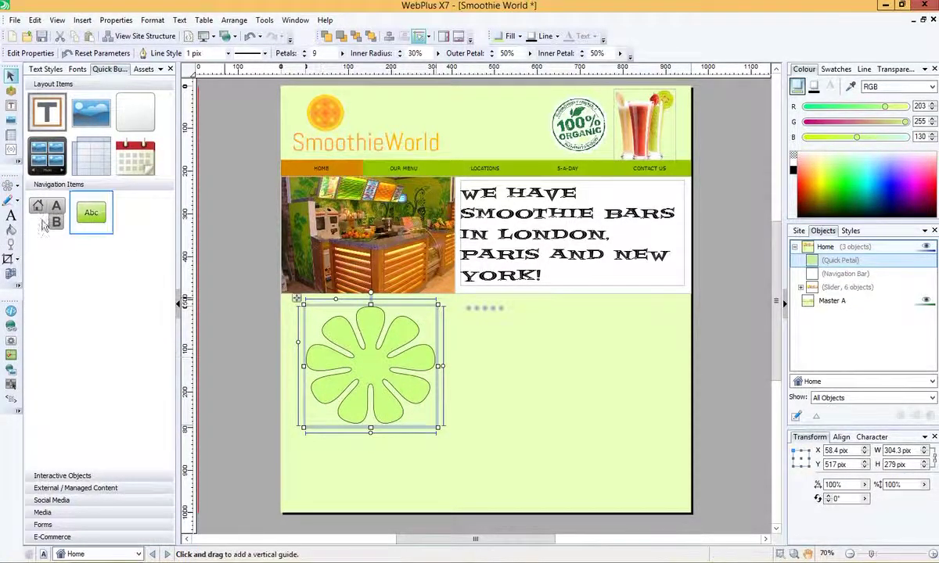
pyautogui.click(9, 199)
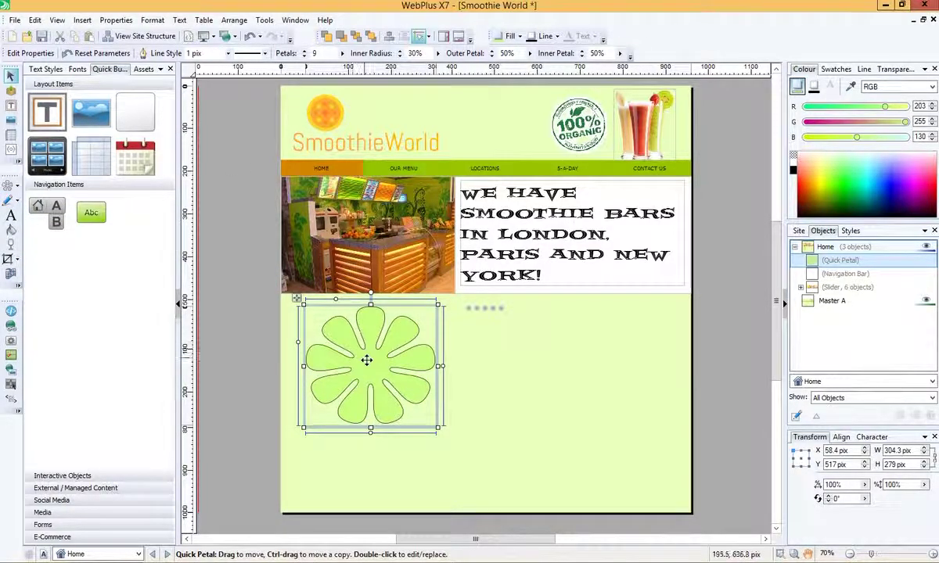
# Step: Adjust the petal's inner radius, outer and inner petals and petal count, then delete it
pyautogui.click(439, 55)
pyautogui.moveTo(438, 69); pyautogui.dragTo(458, 69)
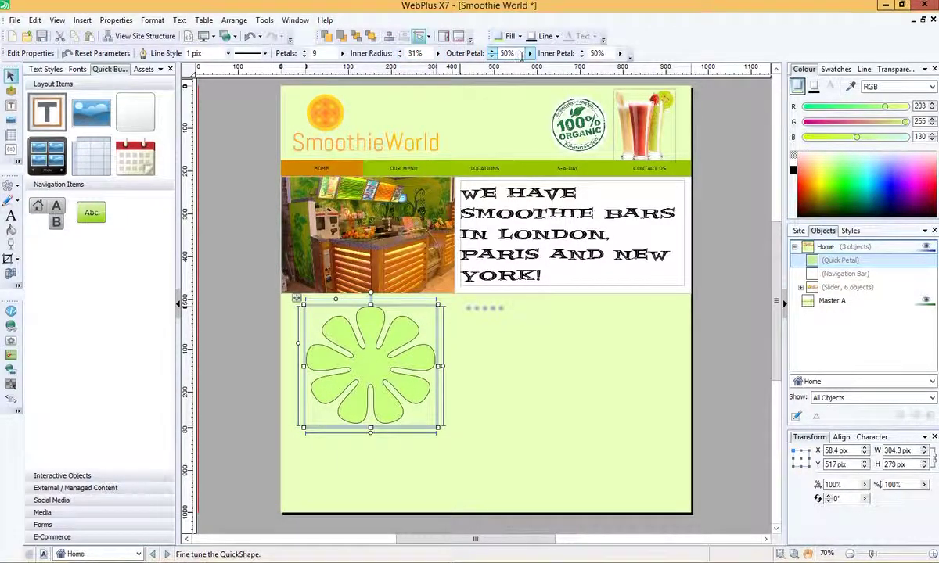
pyautogui.moveTo(551, 70); pyautogui.dragTo(575, 66)
pyautogui.click(619, 56)
pyautogui.moveTo(671, 63); pyautogui.dragTo(651, 62)
pyautogui.click(338, 56)
pyautogui.moveTo(329, 66)
pyautogui.mouseDown()
pyautogui.moveTo(307, 67)
pyautogui.moveTo(434, 66)
pyautogui.moveTo(328, 62)
pyautogui.mouseUp()
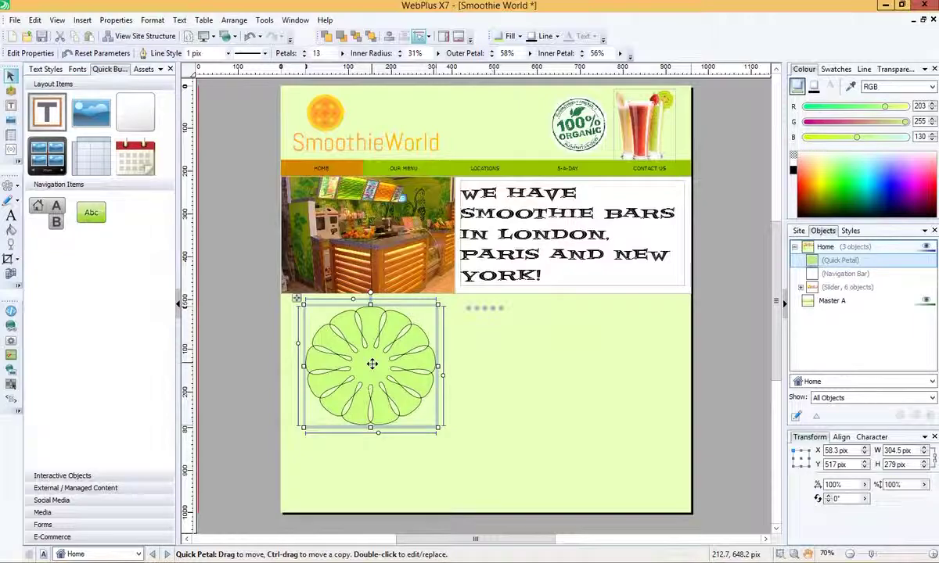
pyautogui.press('Delete')
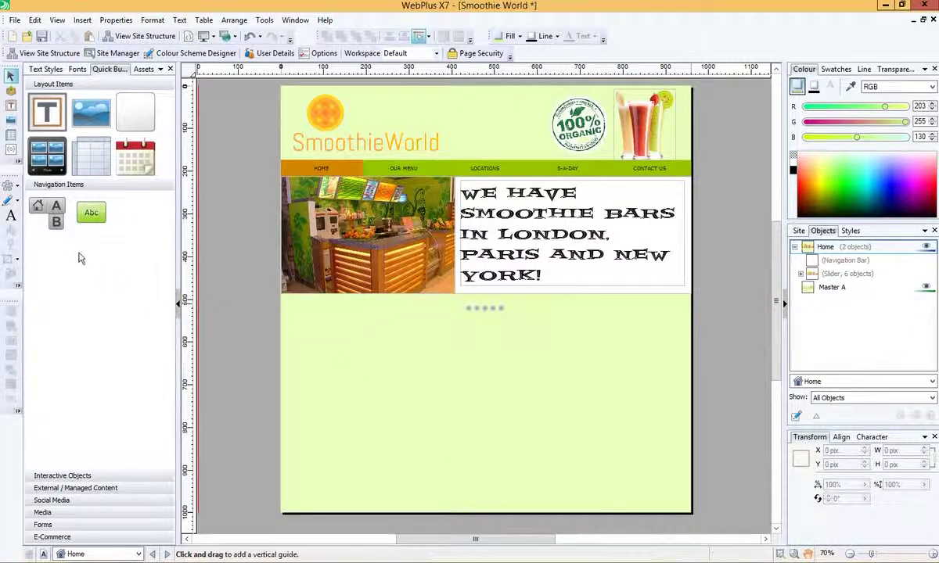
pyautogui.click(17, 186)
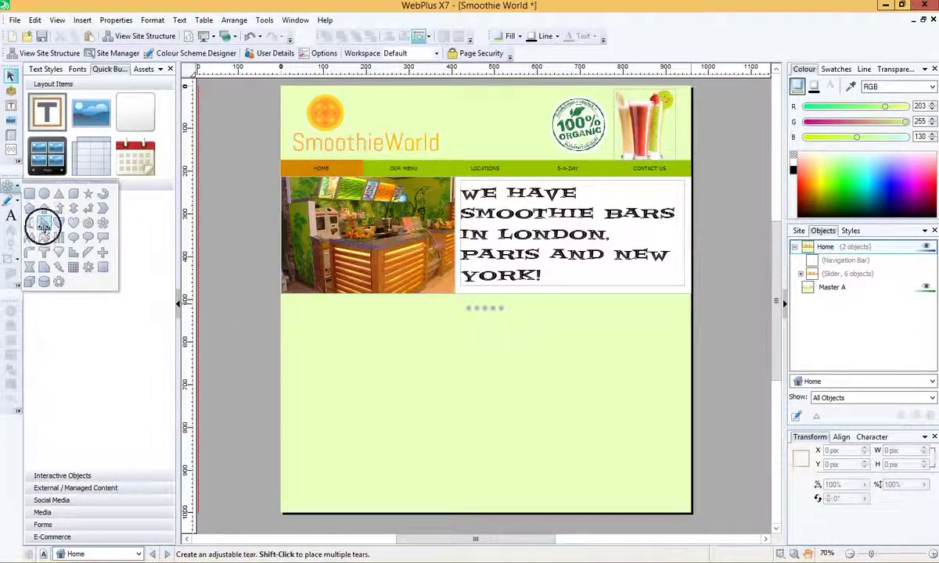
pyautogui.click(39, 224)
pyautogui.moveTo(334, 315); pyautogui.dragTo(494, 470)
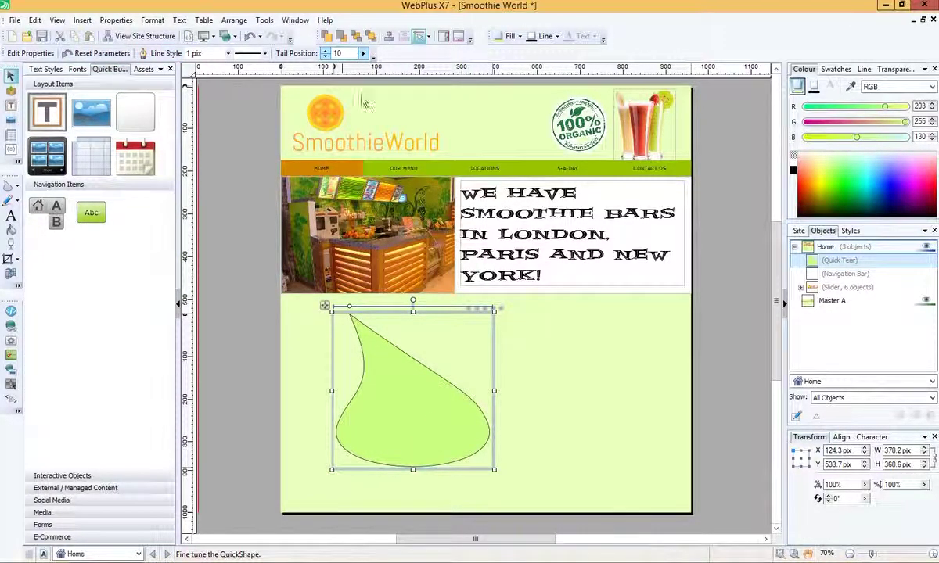
pyautogui.click(545, 362)
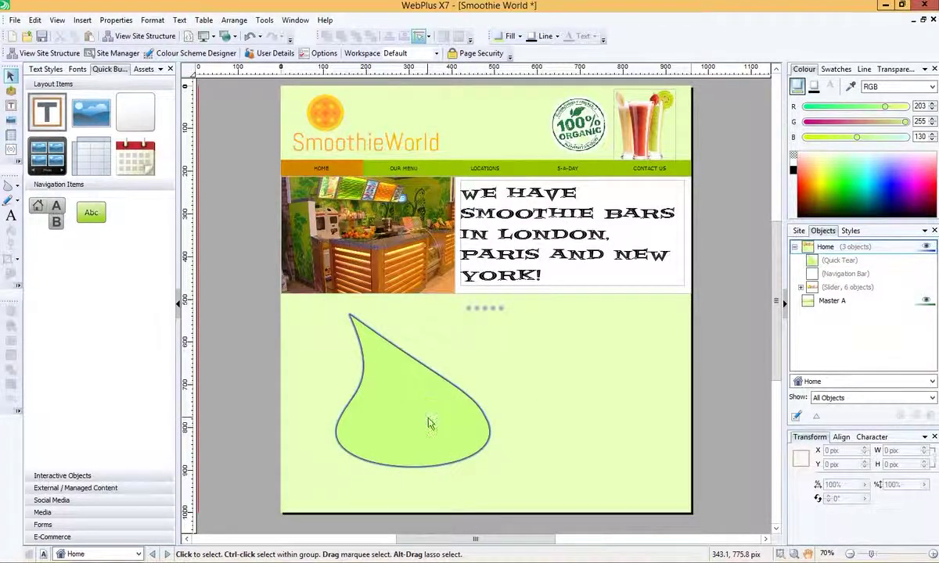
pyautogui.click(428, 423)
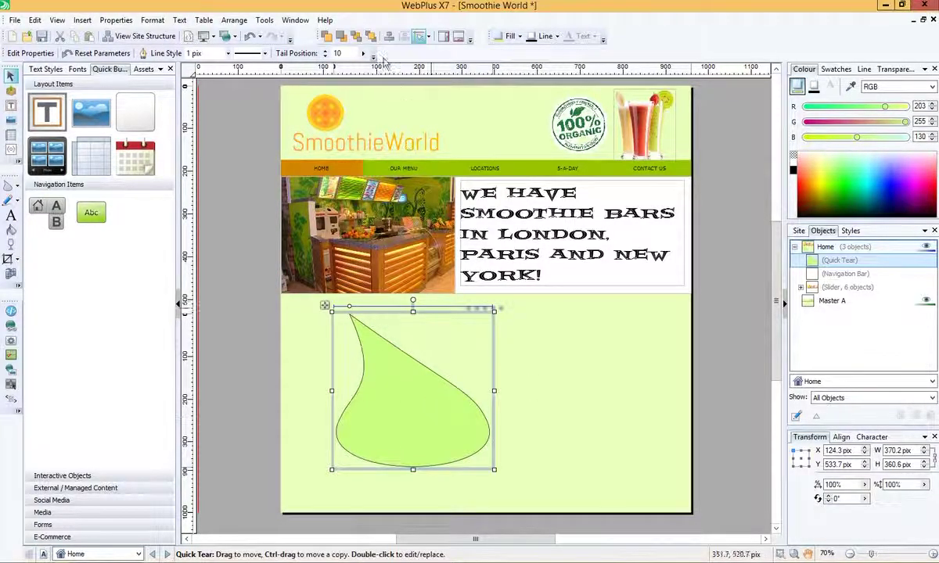
pyautogui.click(520, 37)
pyautogui.click(521, 130)
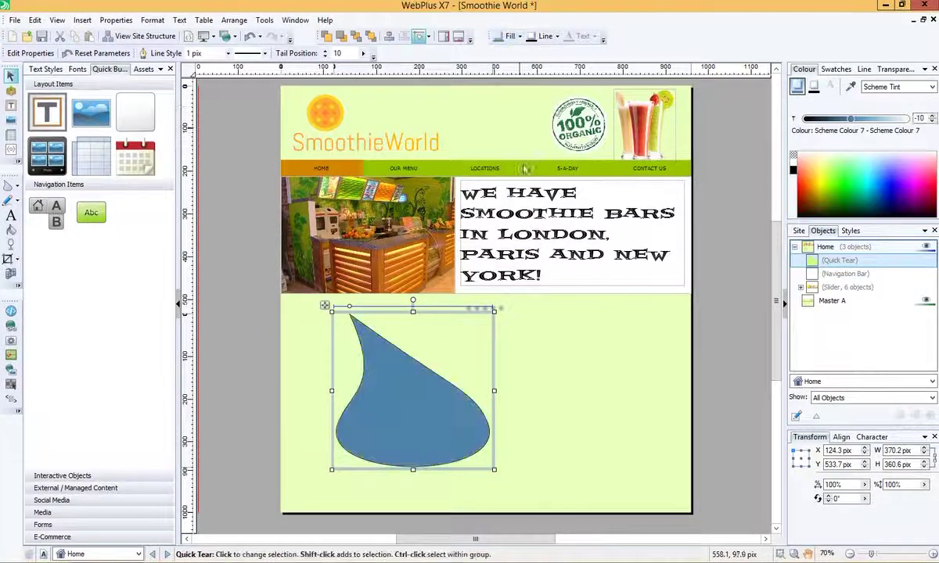
pyautogui.click(557, 37)
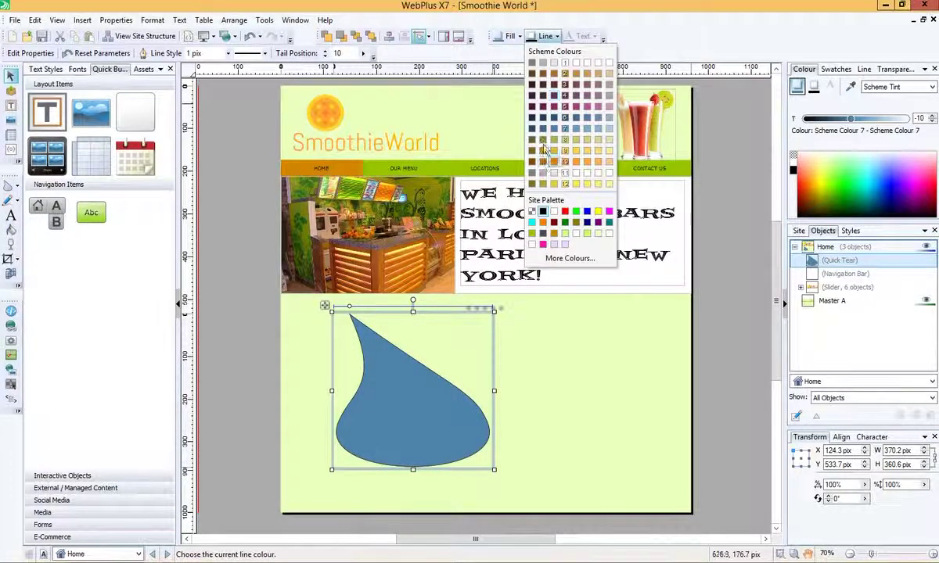
pyautogui.click(543, 105)
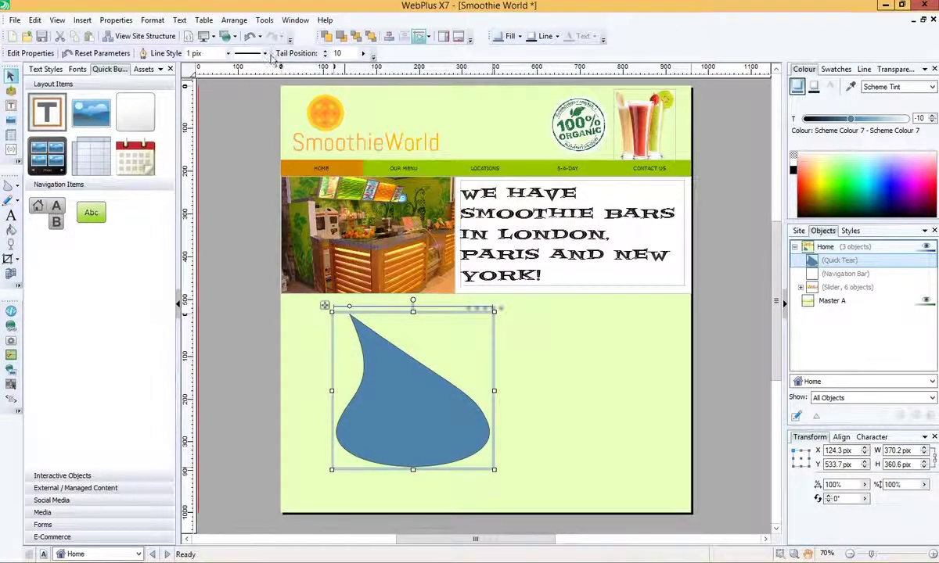
pyautogui.click(228, 53)
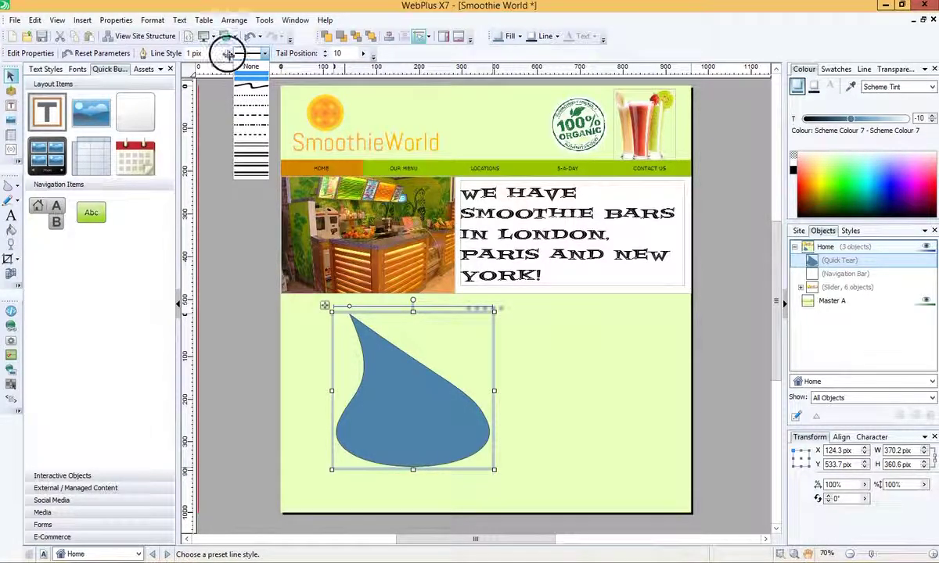
pyautogui.click(251, 76)
pyautogui.click(210, 53)
pyautogui.click(196, 80)
pyautogui.click(483, 479)
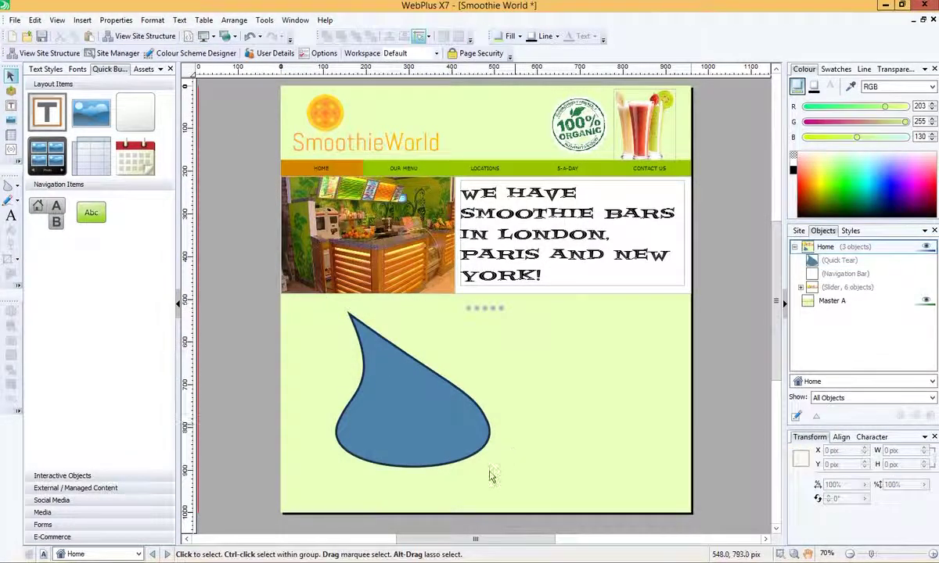
pyautogui.click(435, 414)
pyautogui.moveTo(410, 429); pyautogui.dragTo(416, 423)
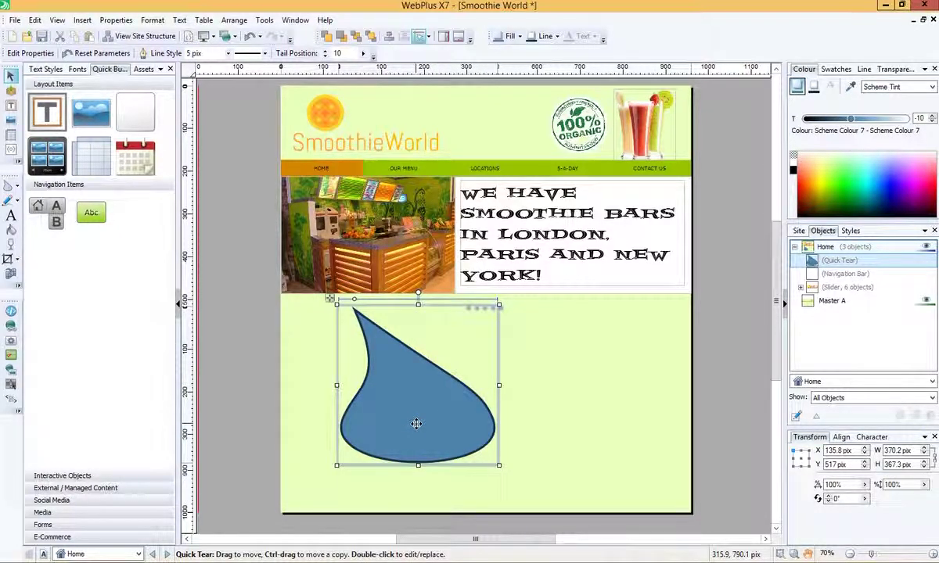
pyautogui.press('Delete')
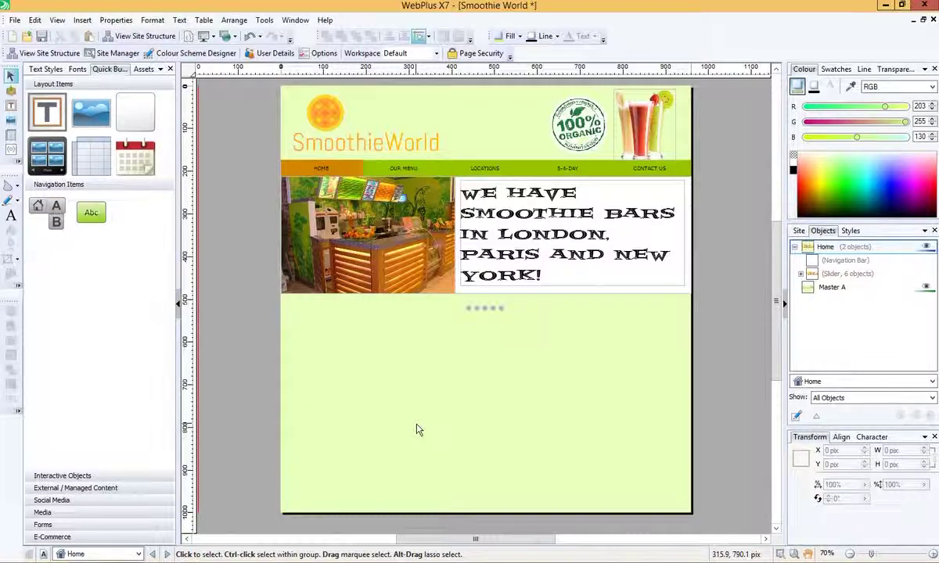
# Step: Visit the Locations page, then return to the Our Menu page
pyautogui.click(139, 553)
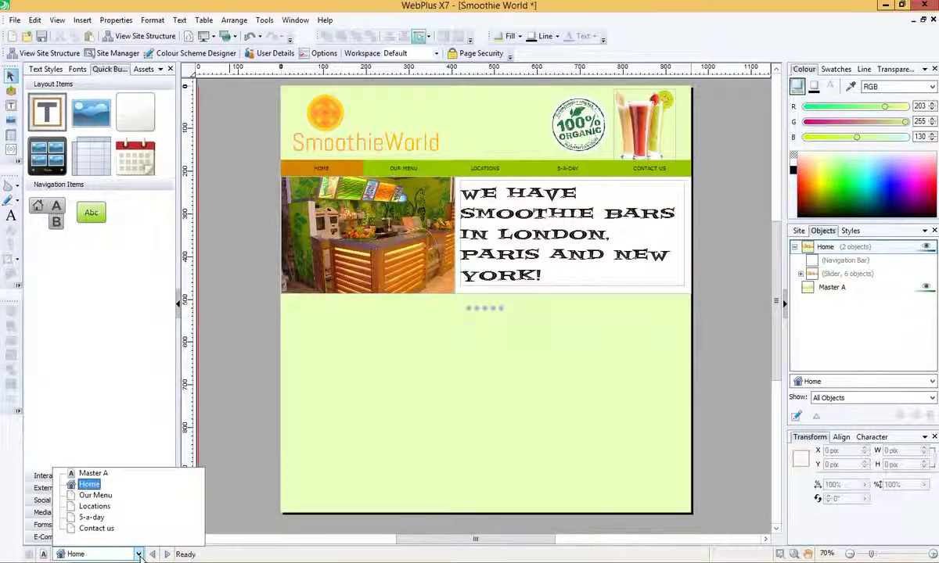
pyautogui.click(108, 508)
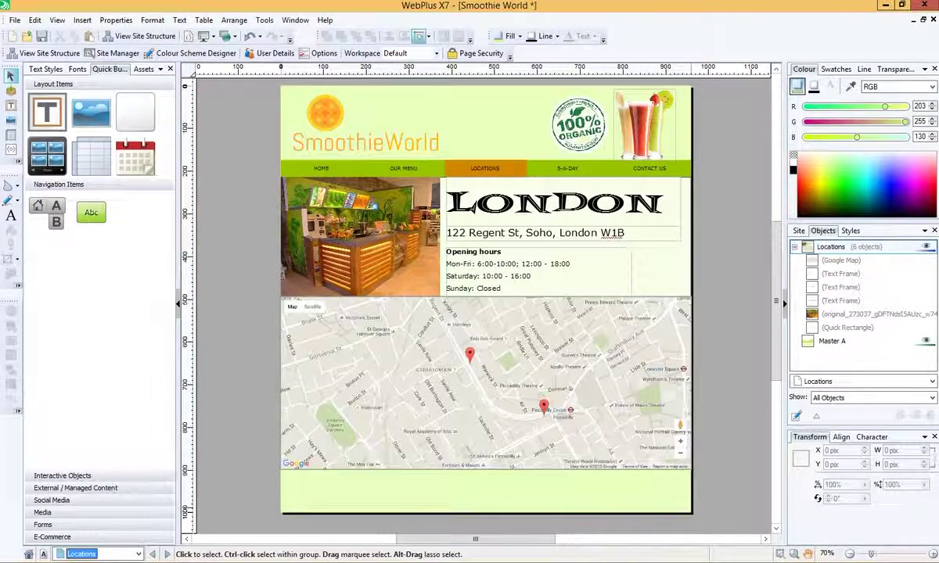
pyautogui.click(138, 554)
pyautogui.click(110, 496)
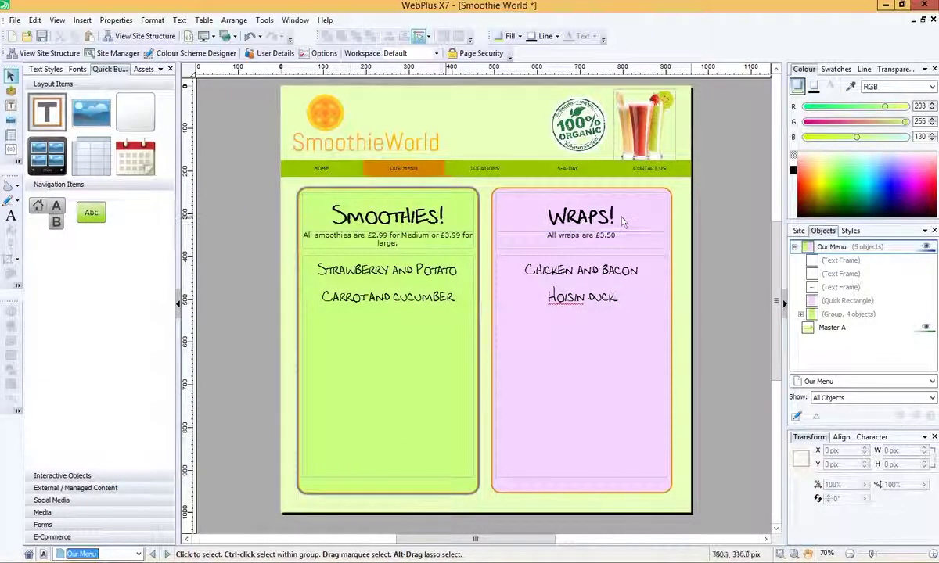
pyautogui.click(279, 347)
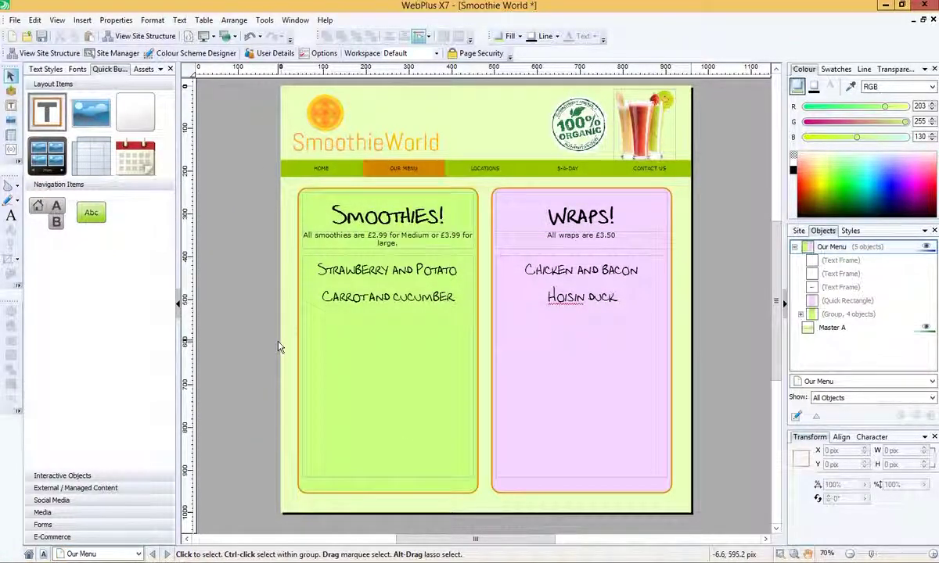